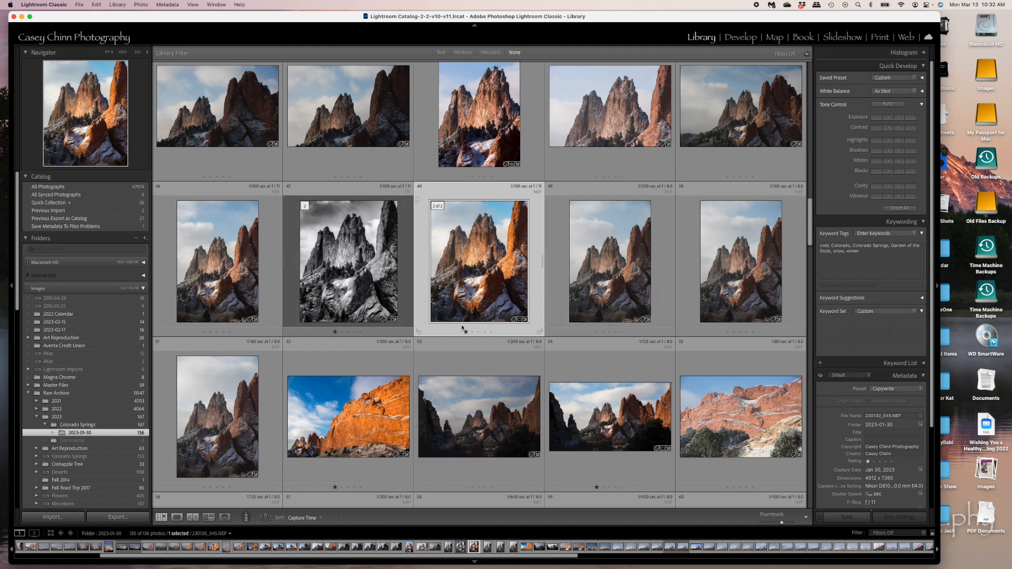
- Compare the black-and-white rock formation photo with its color version at full screen
click(356, 247)
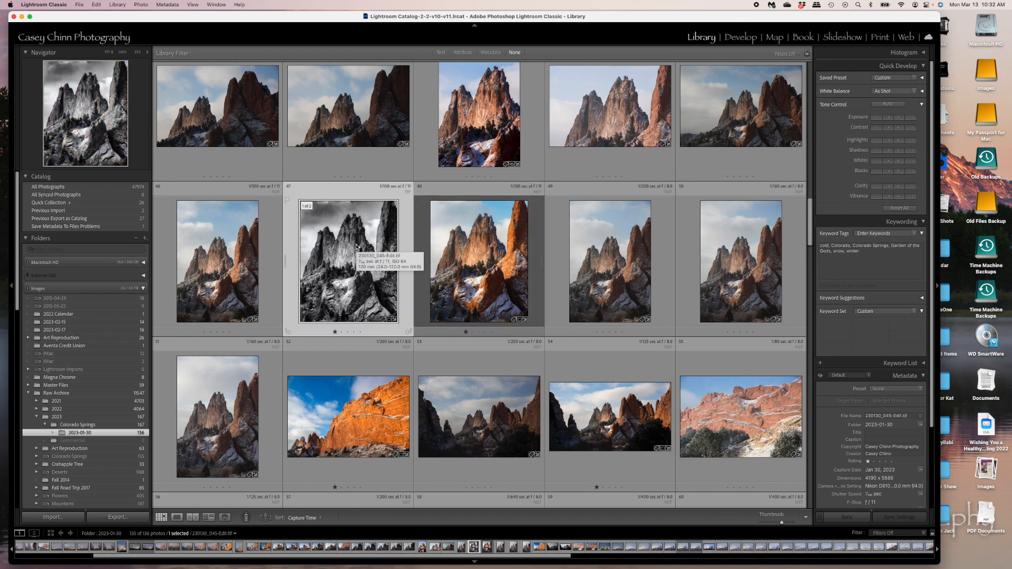
click(488, 291)
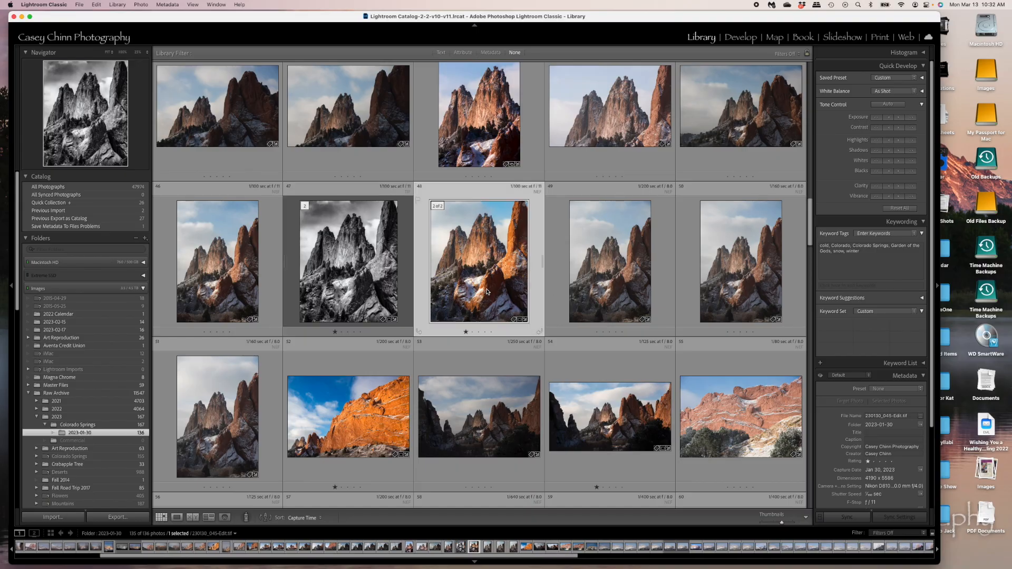
key(f)
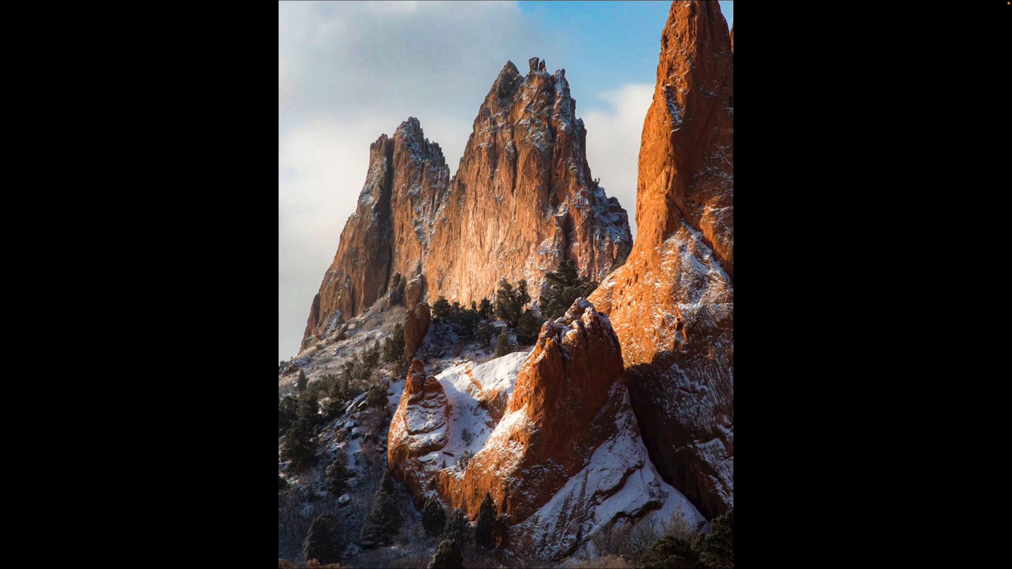
key(Left)
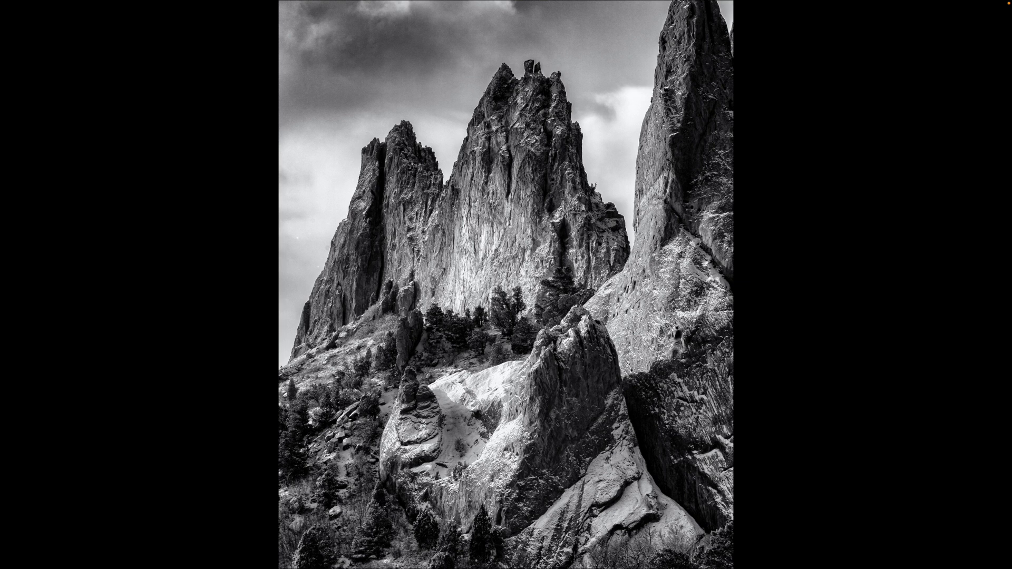
key(Right)
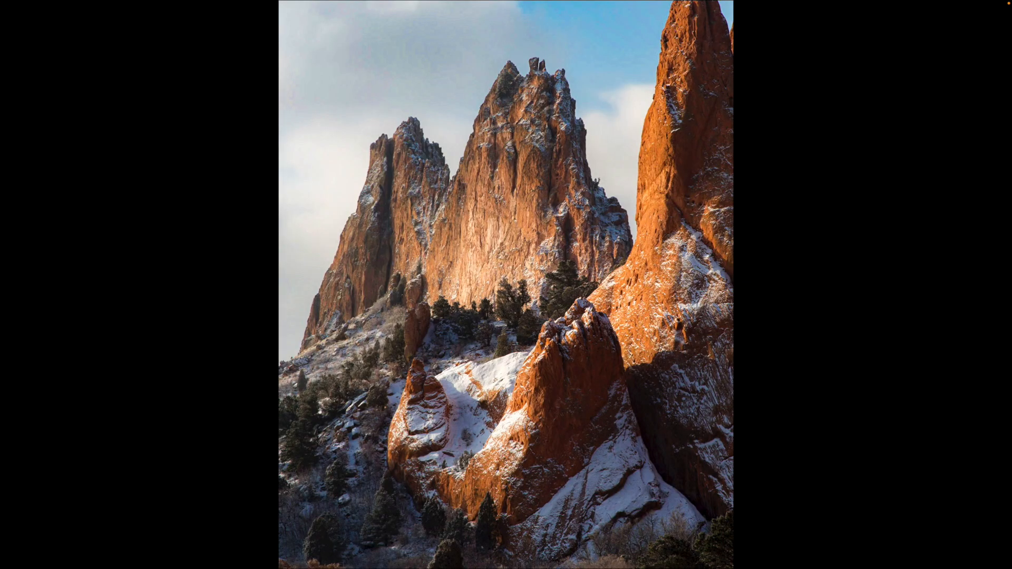
key(Left)
key(Right)
key(Escape)
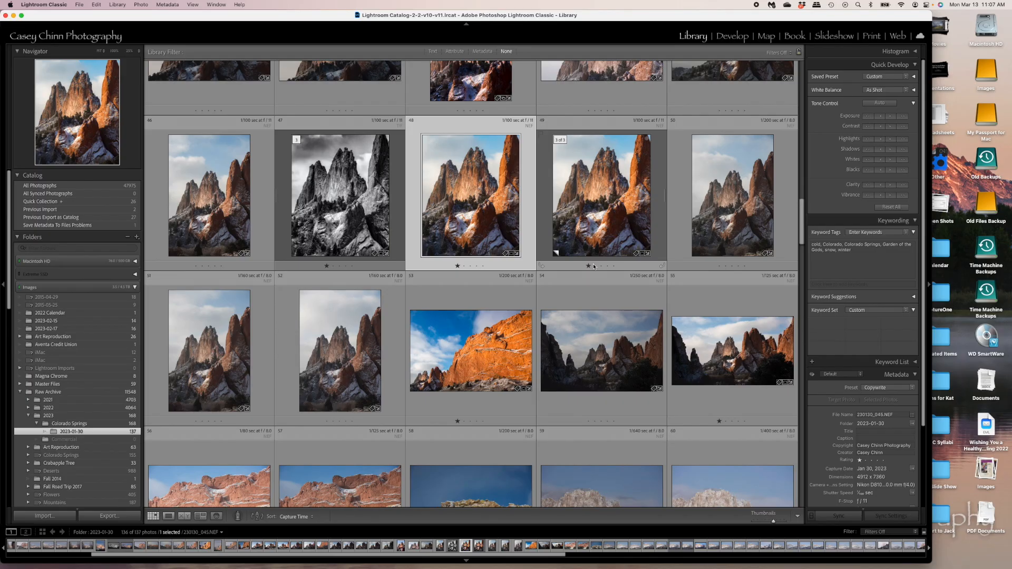
- Open the color rock formation photo in Silver Efex Pro 3 as a copy using Adobe RGB (1998) and ZIP compression
right_click(480, 219)
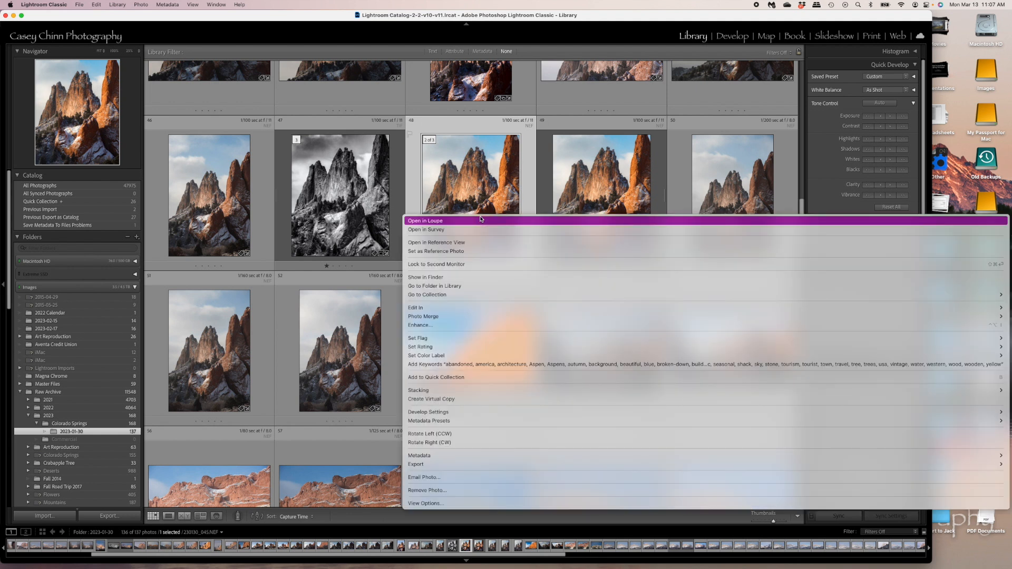
mouse_move(431, 311)
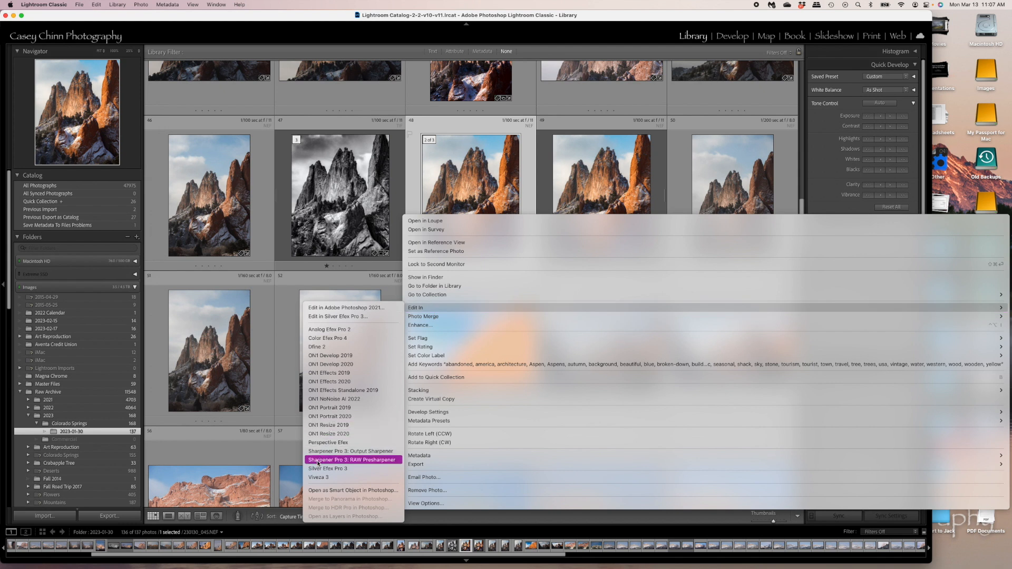
click(347, 469)
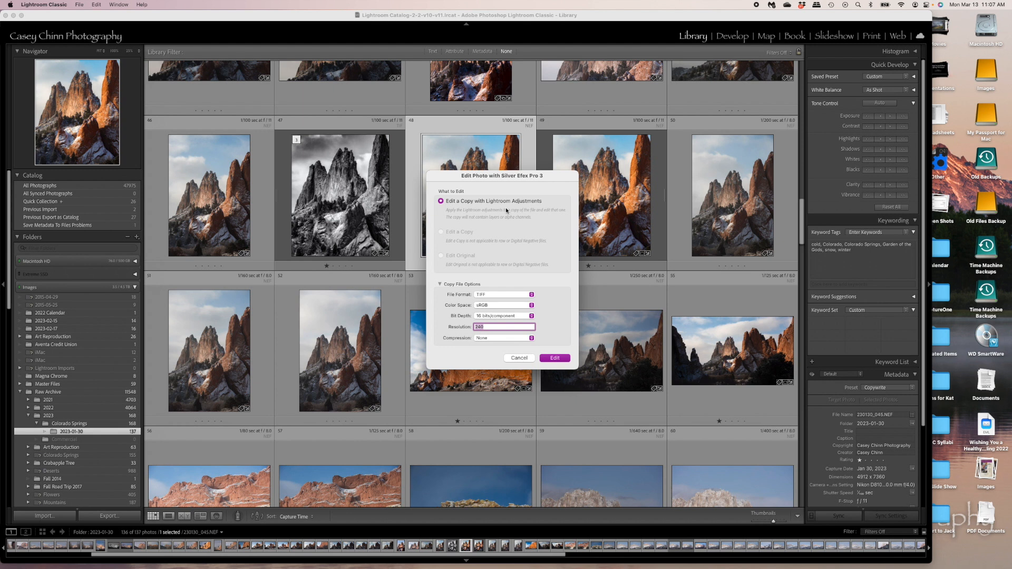
click(532, 306)
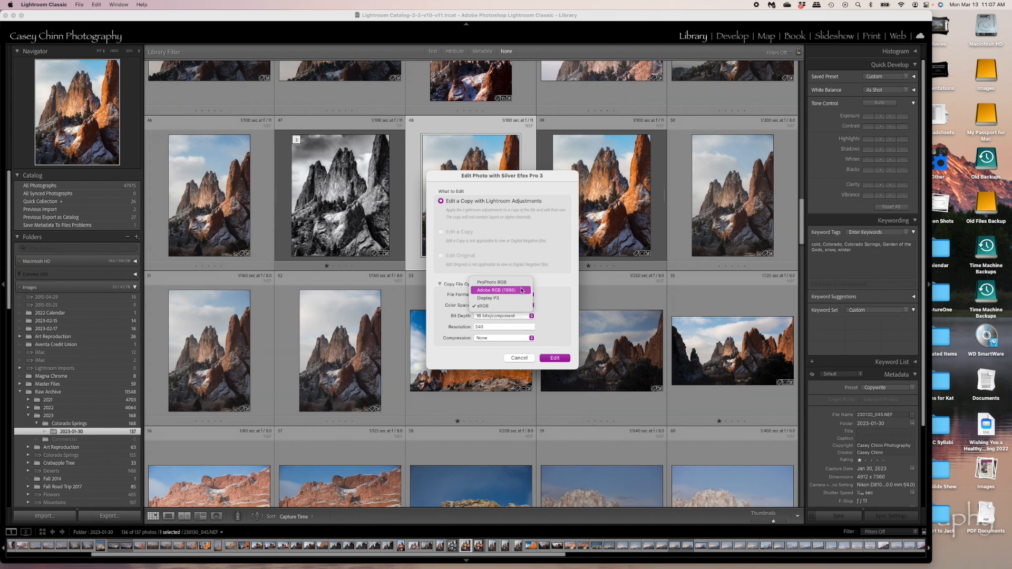
click(522, 291)
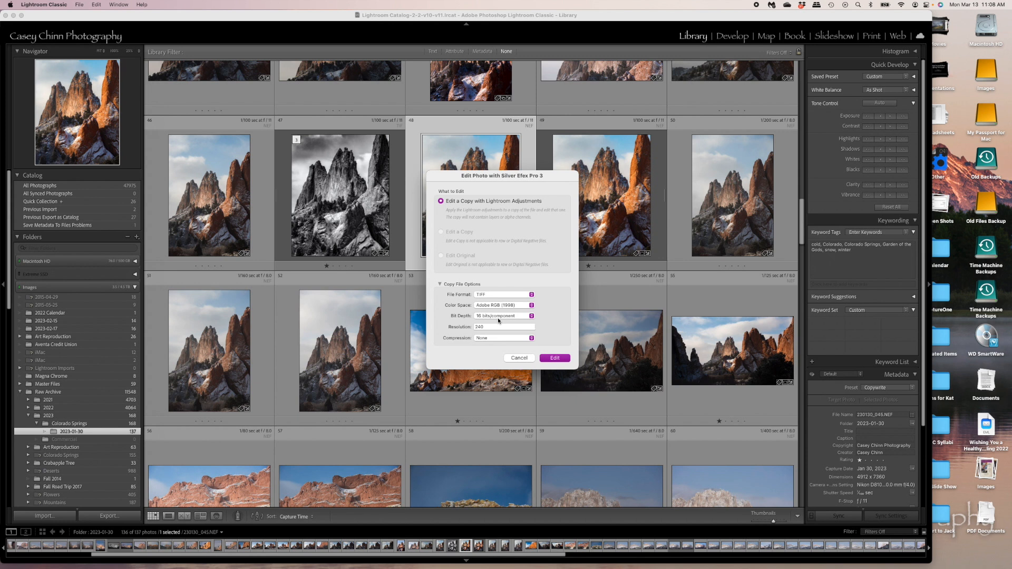
click(531, 338)
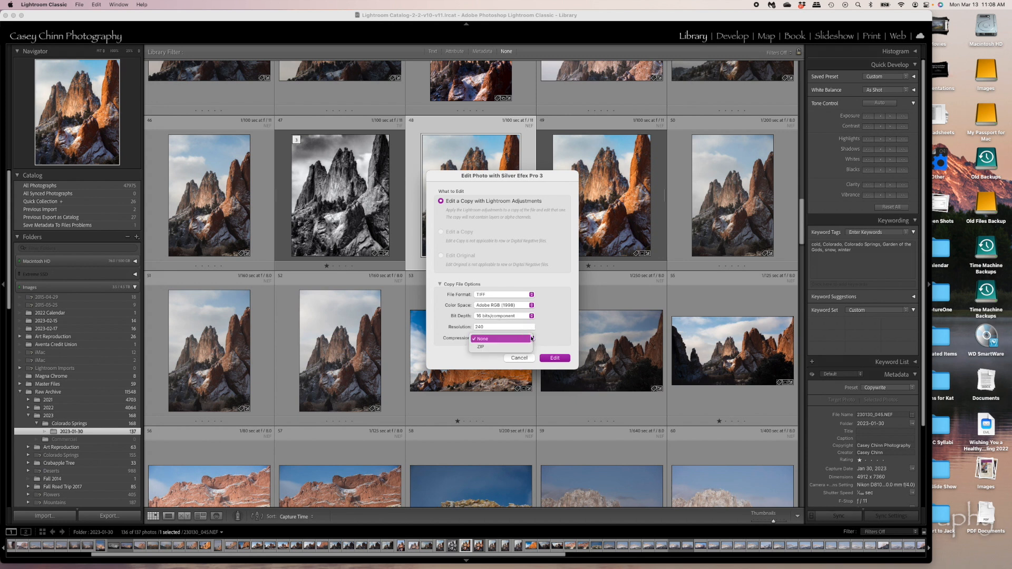
click(512, 346)
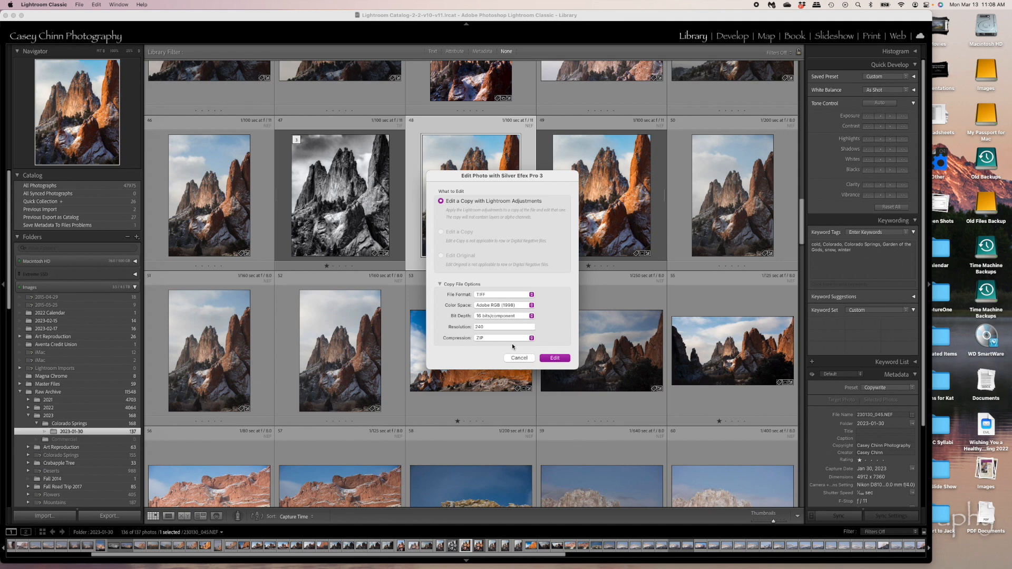
click(560, 360)
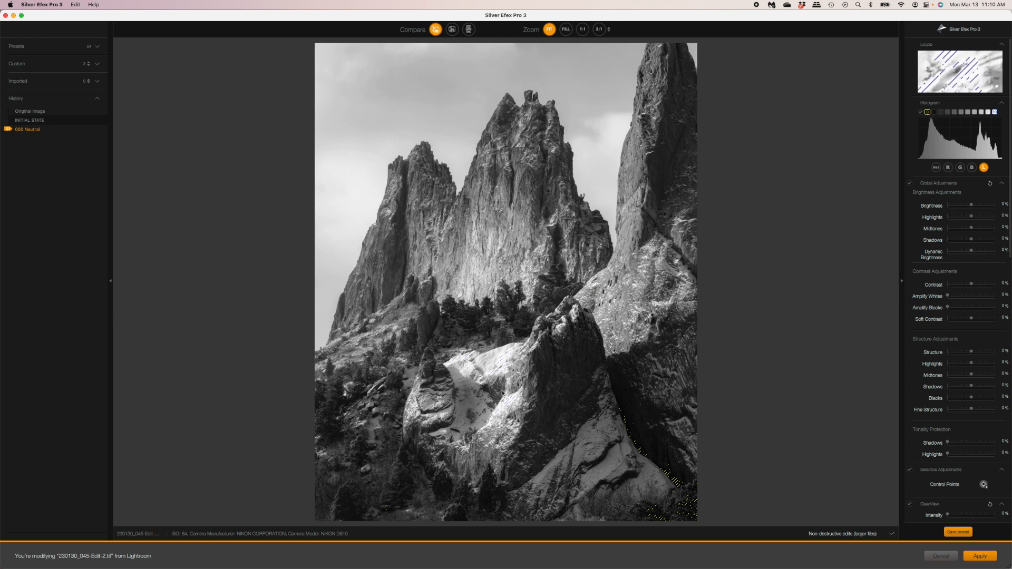
- Toggle the histogram's brightest tonal zone overlays to examine which image areas they cover
click(989, 113)
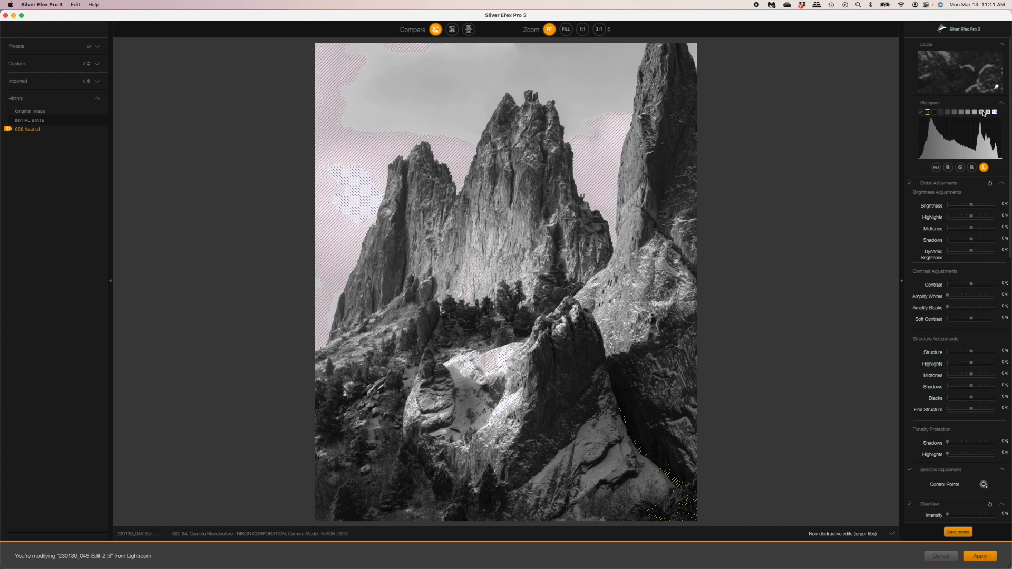
click(983, 113)
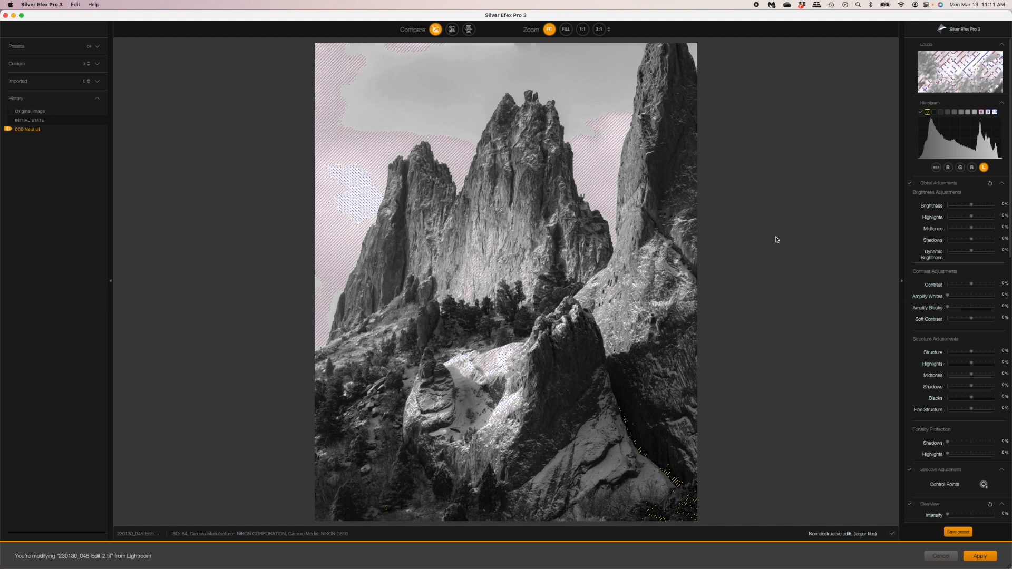
click(982, 113)
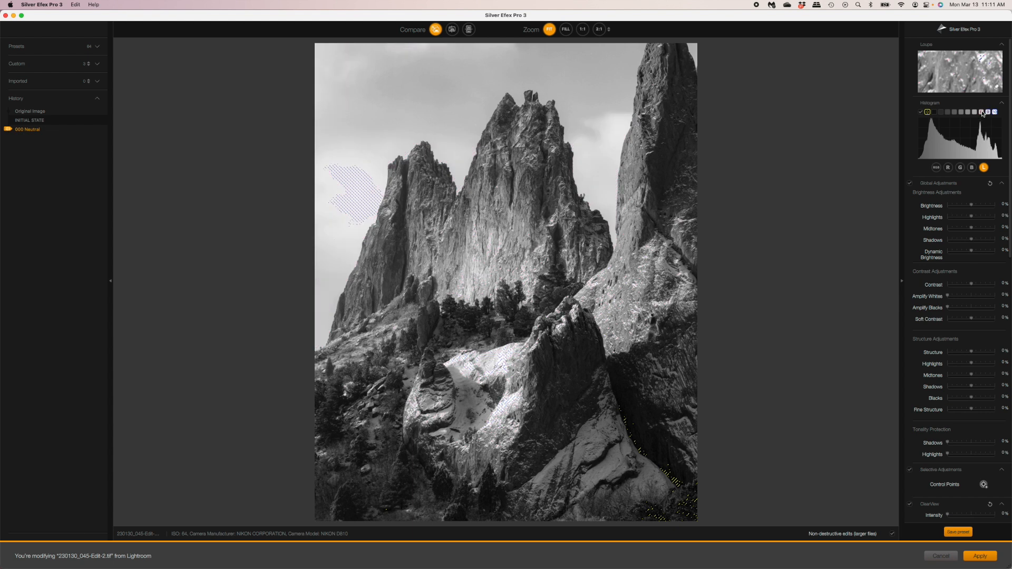
click(981, 113)
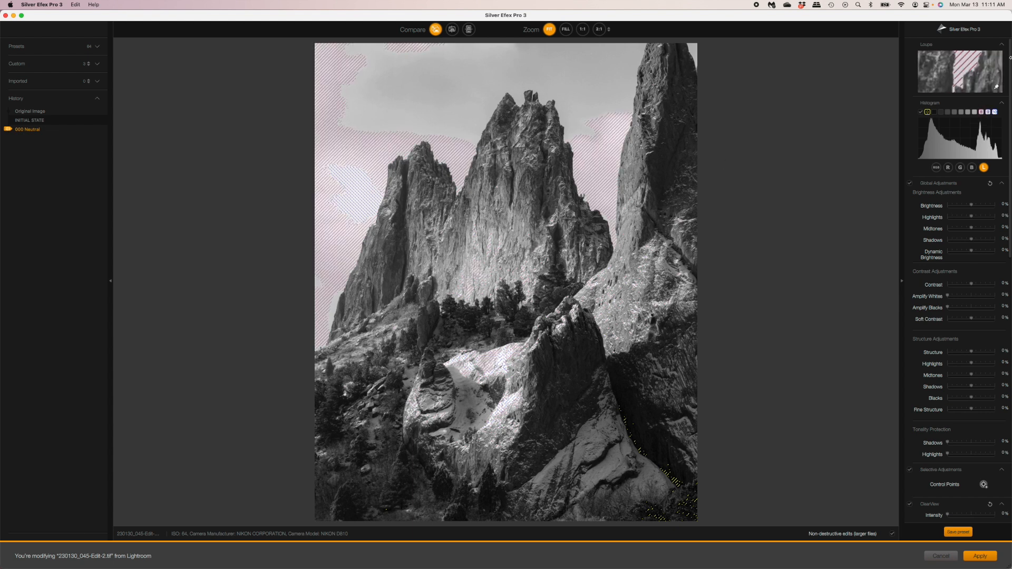
click(980, 113)
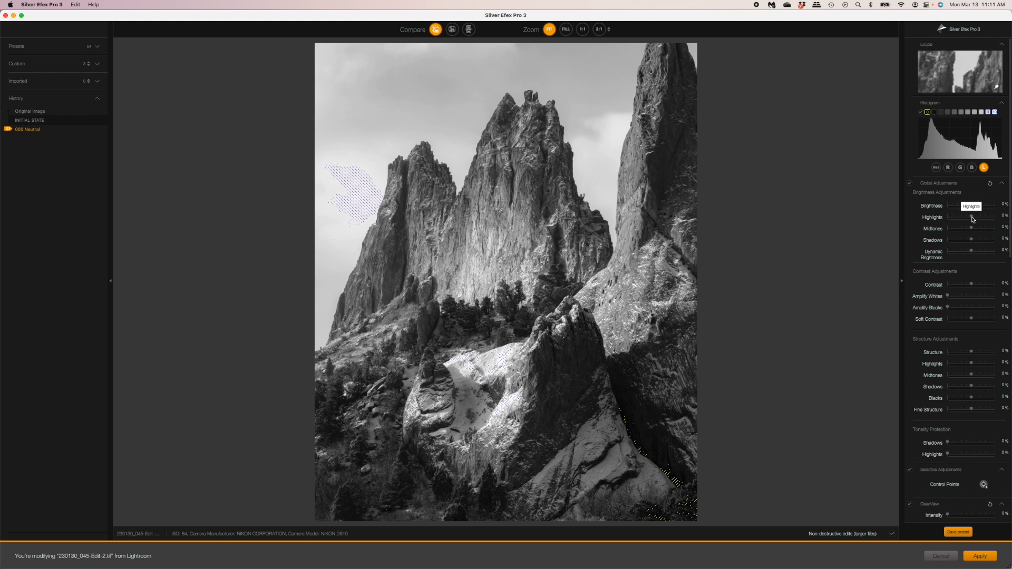
- Set the brightness adjustments for Highlights to 27% and Midtones to -16%
click(973, 220)
drag(973, 220, 977, 220)
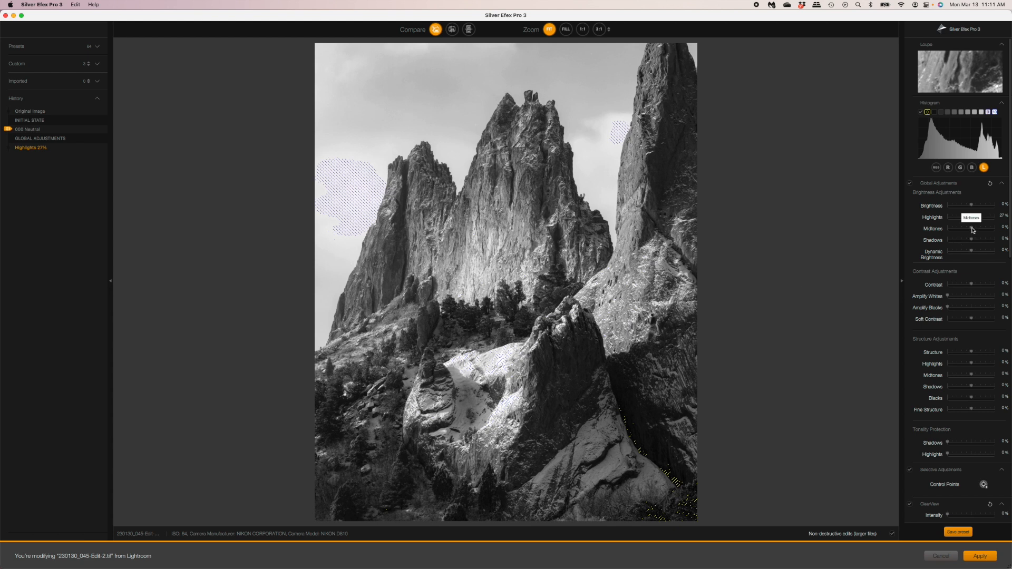
drag(972, 230, 968, 230)
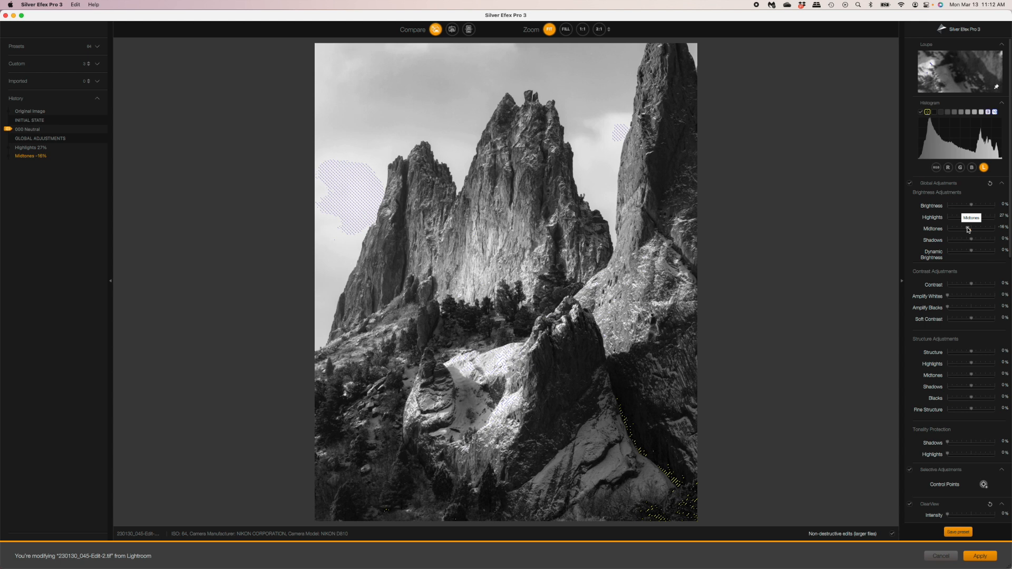
mouse_move(968, 229)
mouse_down()
mouse_move(987, 227)
mouse_move(958, 226)
mouse_move(981, 228)
mouse_move(969, 229)
mouse_up()
- Darken the Shadows brightness adjustment to -20%
mouse_move(973, 241)
mouse_down()
mouse_move(953, 239)
mouse_move(975, 241)
mouse_move(965, 241)
mouse_up()
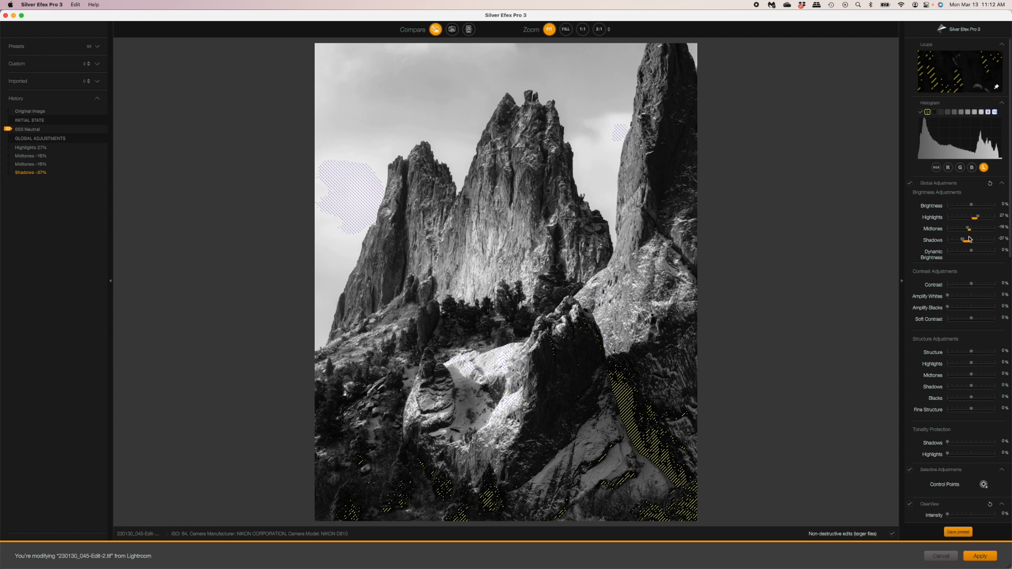
drag(963, 240, 968, 239)
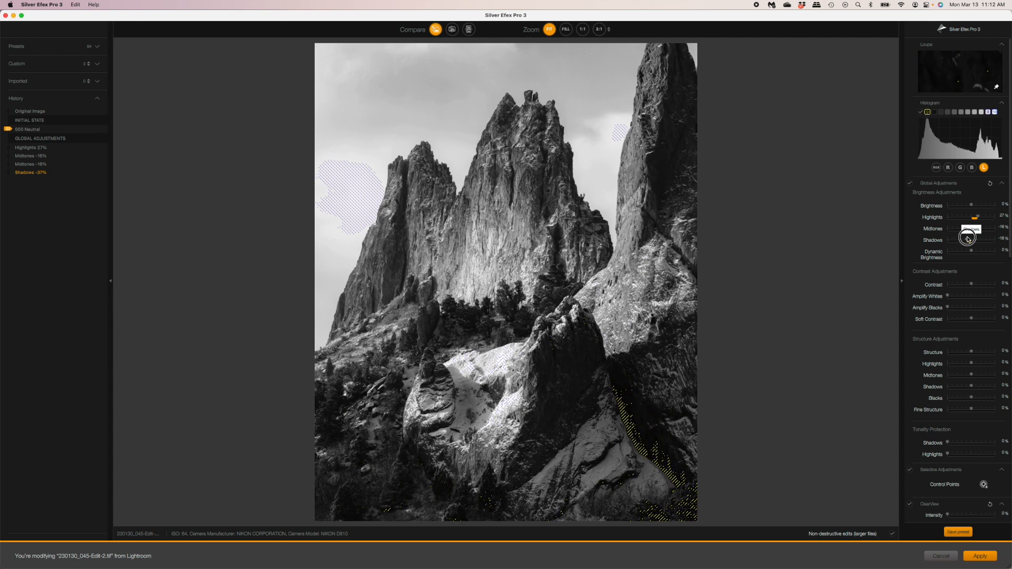
drag(968, 238, 968, 240)
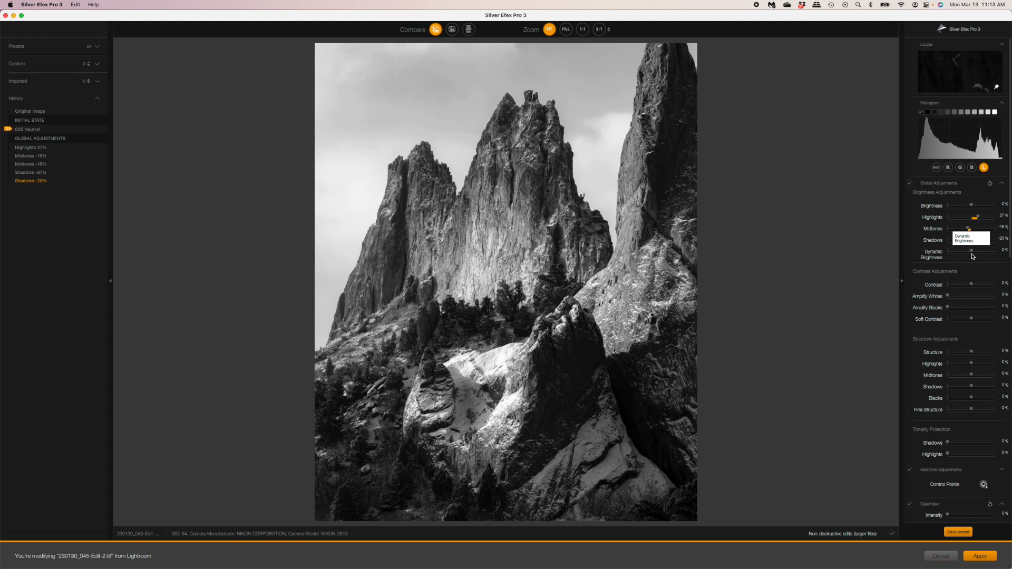
- Try Dynamic Brightness at 31% and Contrast at 12%, resetting each to 0%
mouse_move(972, 253)
mouse_down()
mouse_move(985, 252)
mouse_move(964, 252)
mouse_move(974, 251)
mouse_up()
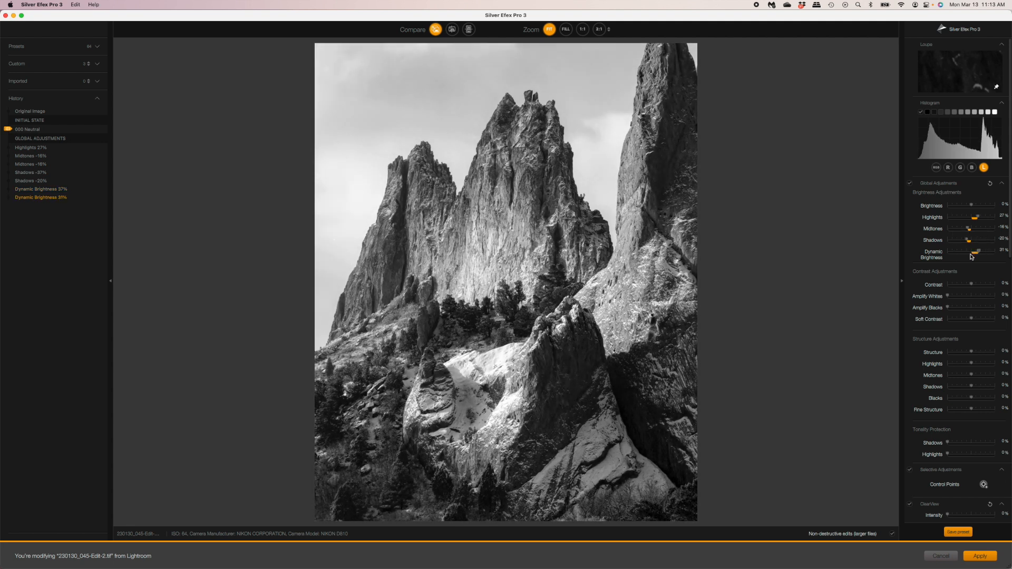
double_click(973, 252)
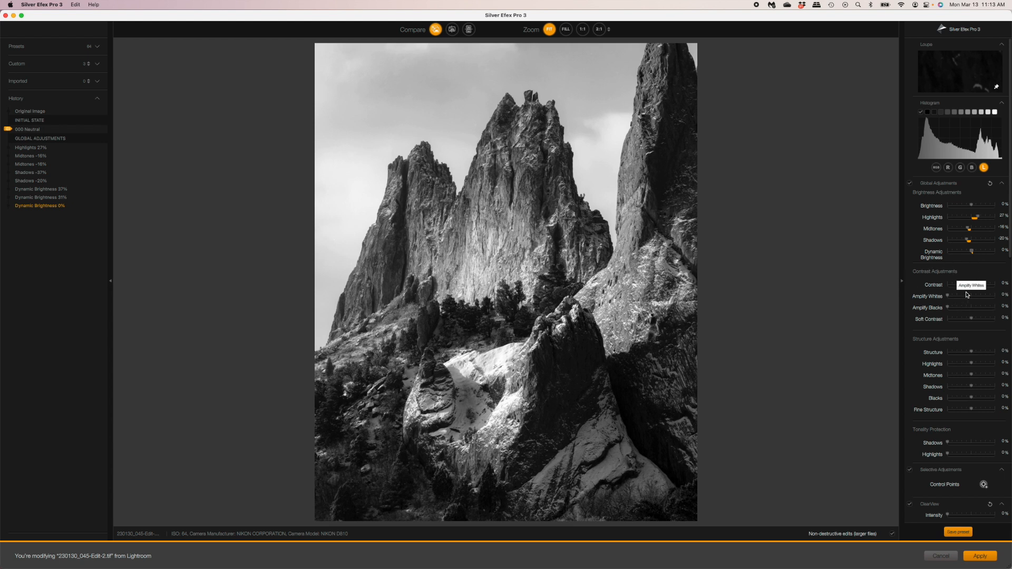
scroll(967, 294, down, 2)
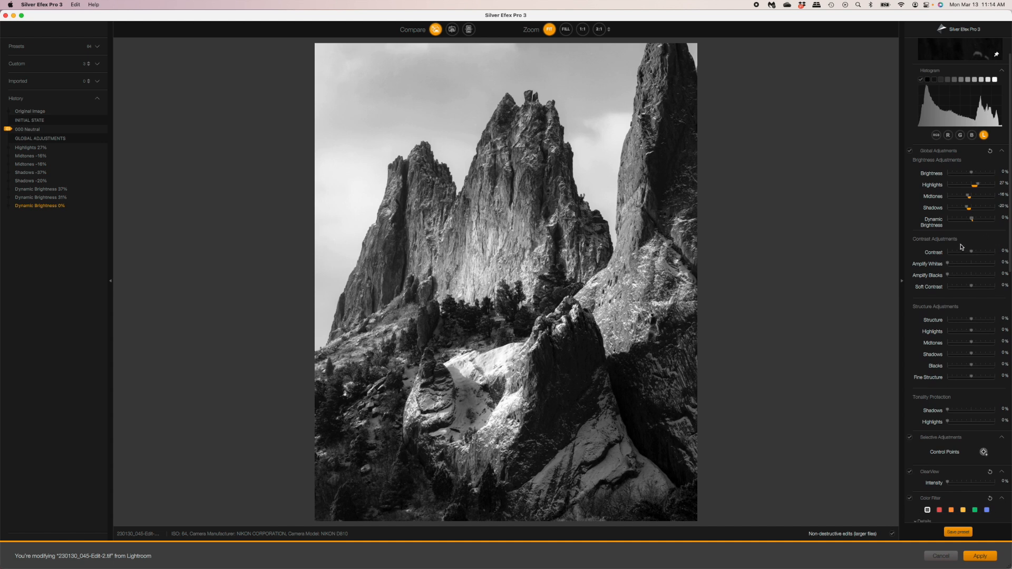
mouse_move(972, 254)
mouse_down()
mouse_move(956, 252)
mouse_move(974, 252)
mouse_up()
- Set Amplify Whites to 93% and Amplify Blacks to 66% with the brightest zone overlay turned on
mouse_move(990, 82)
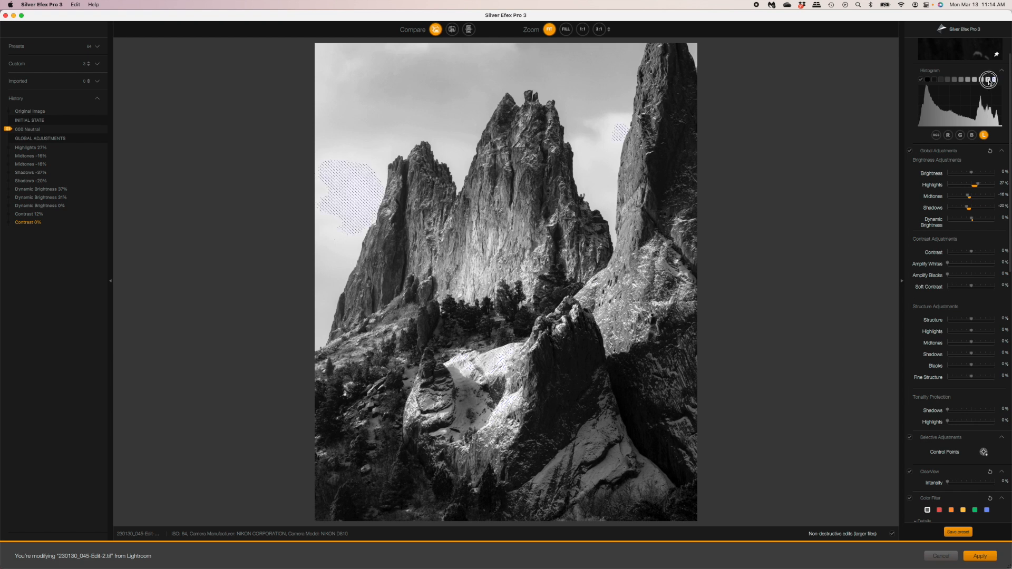
click(948, 265)
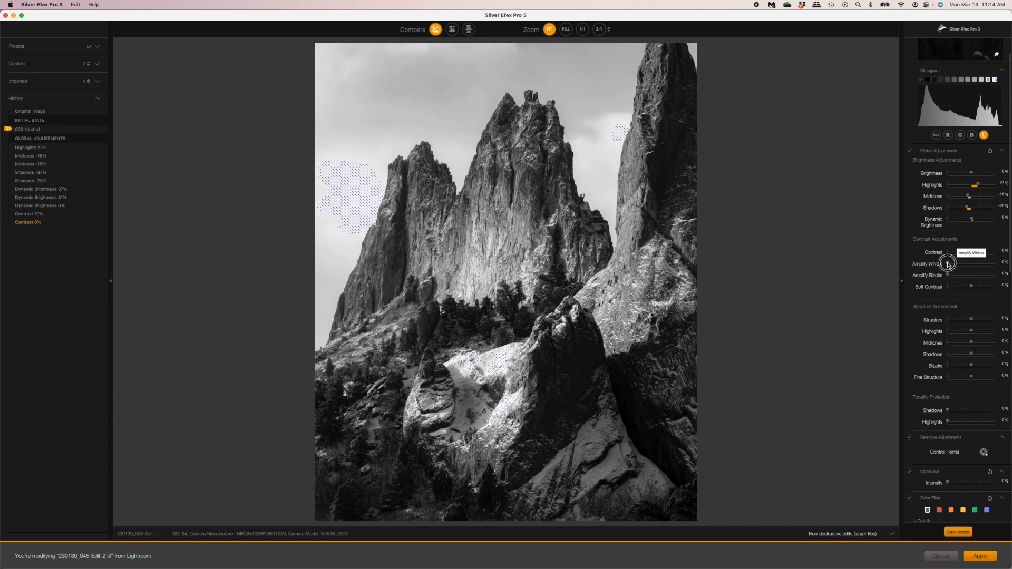
drag(949, 265, 991, 266)
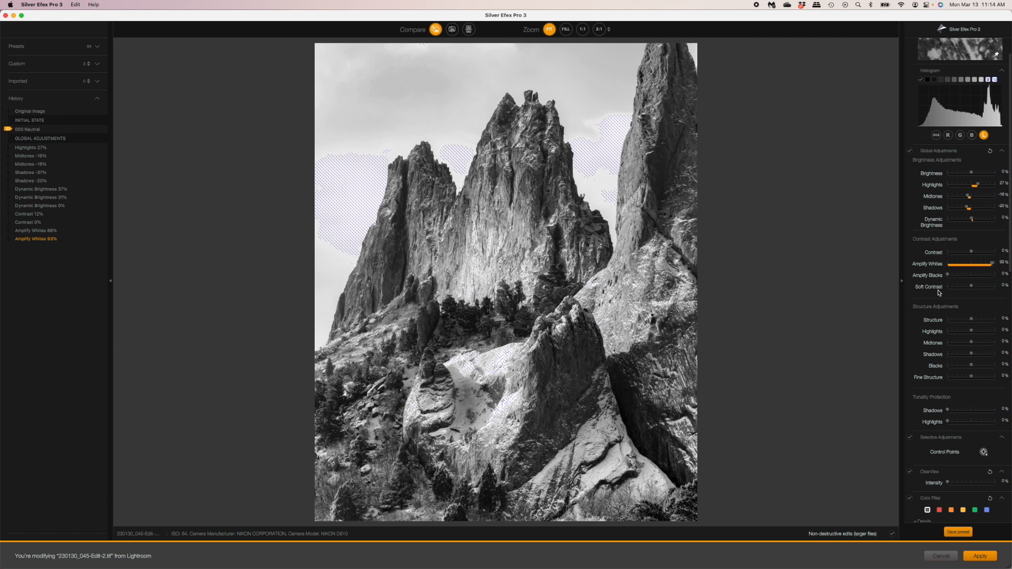
drag(947, 275, 978, 278)
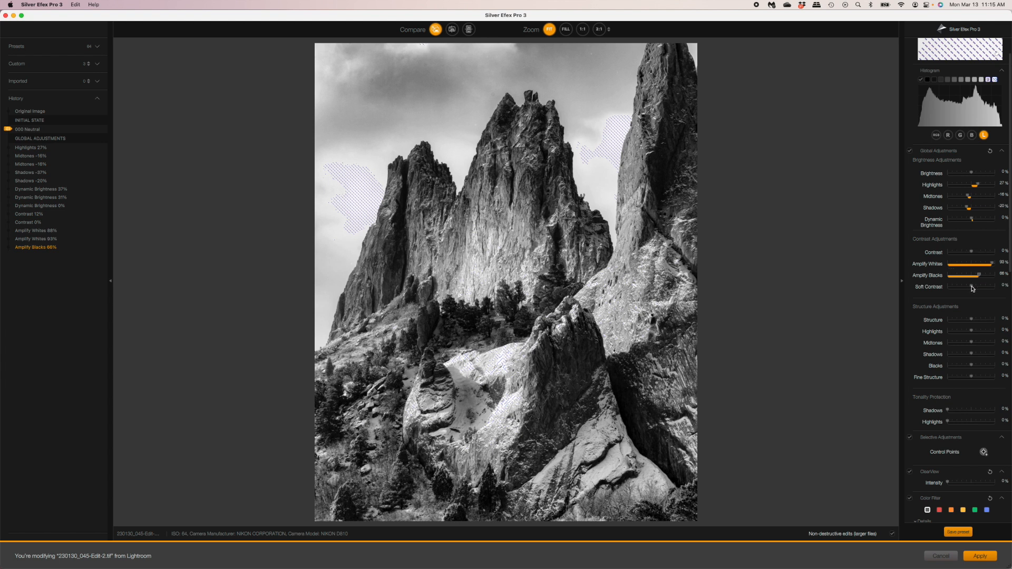
- Try Soft Contrast at 25% and reset it to 0%
mouse_move(973, 288)
mouse_down()
mouse_move(956, 288)
mouse_move(972, 290)
mouse_up()
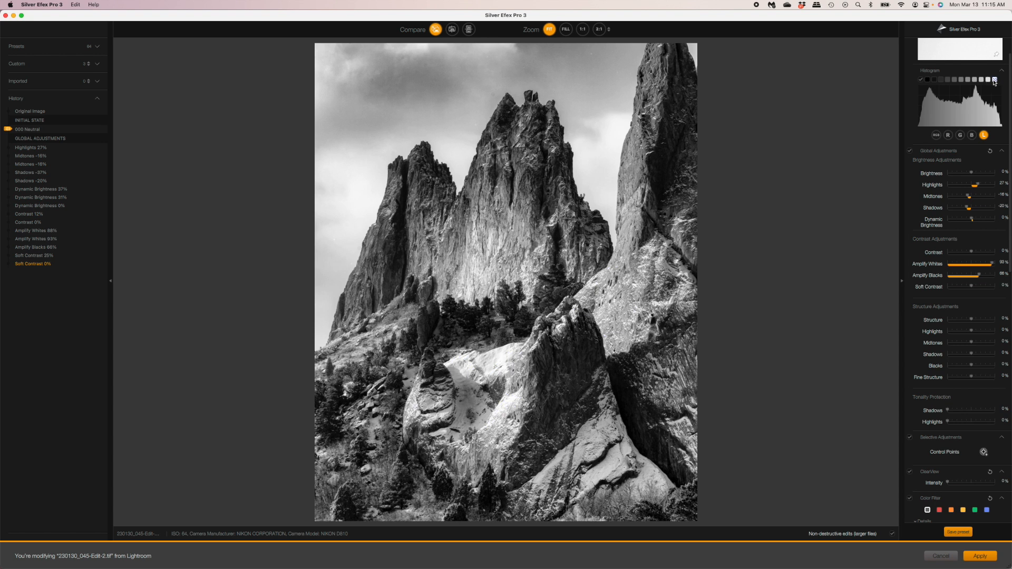
- Raise the overall Structure adjustment to 24%
scroll(965, 308, down, 2)
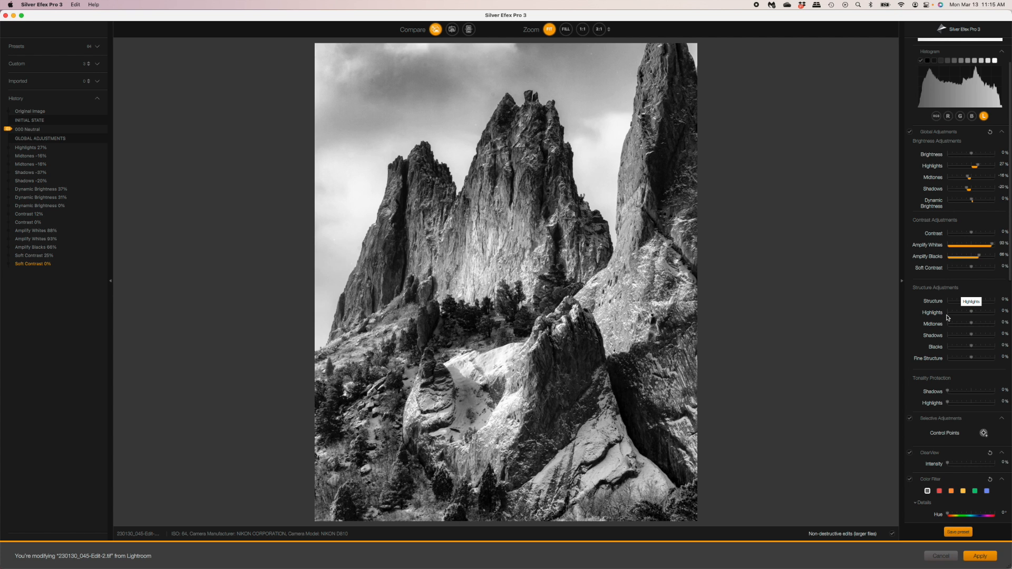
scroll(957, 324, down, 3)
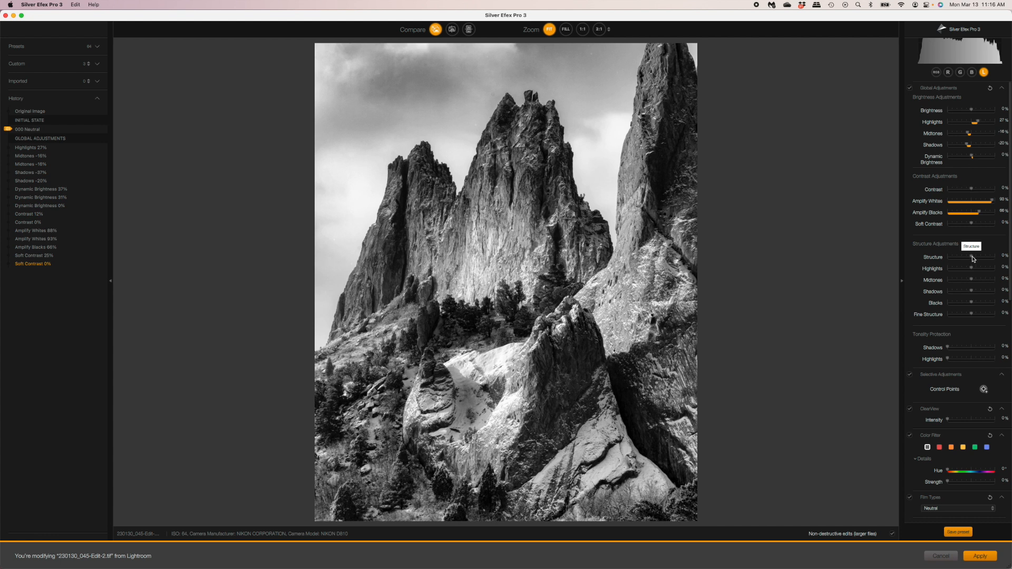
mouse_move(973, 259)
mouse_down()
mouse_move(993, 260)
mouse_move(976, 257)
mouse_up()
- Step back through the edit history from the Structure states to the Contrast 0% state to compare the image
click(29, 272)
click(32, 265)
click(31, 281)
click(33, 263)
click(34, 254)
click(33, 248)
click(35, 238)
click(32, 230)
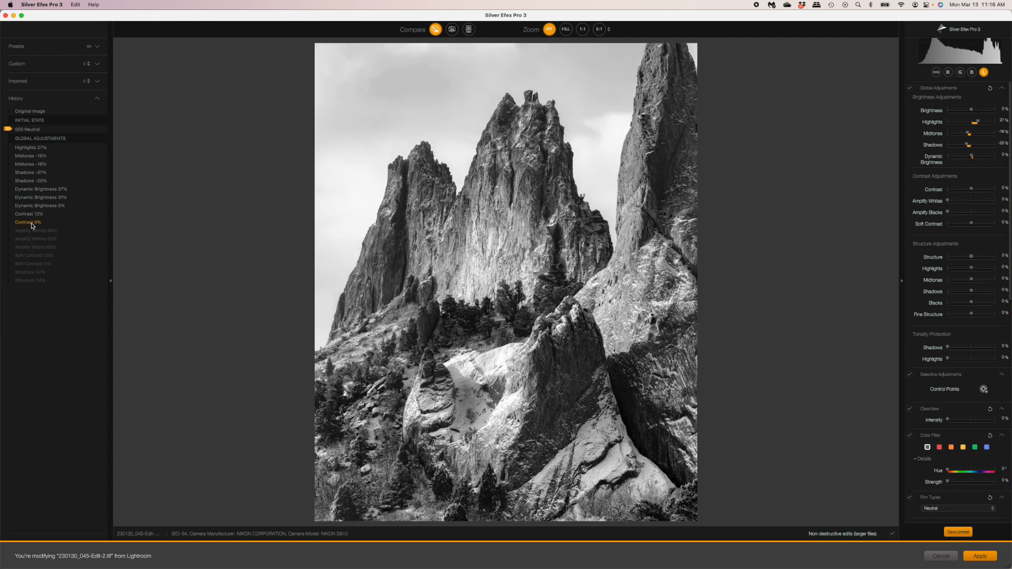
- Compare the 000 Neutral initial state with the Structure 24% history state, ending on Structure 24%
click(33, 281)
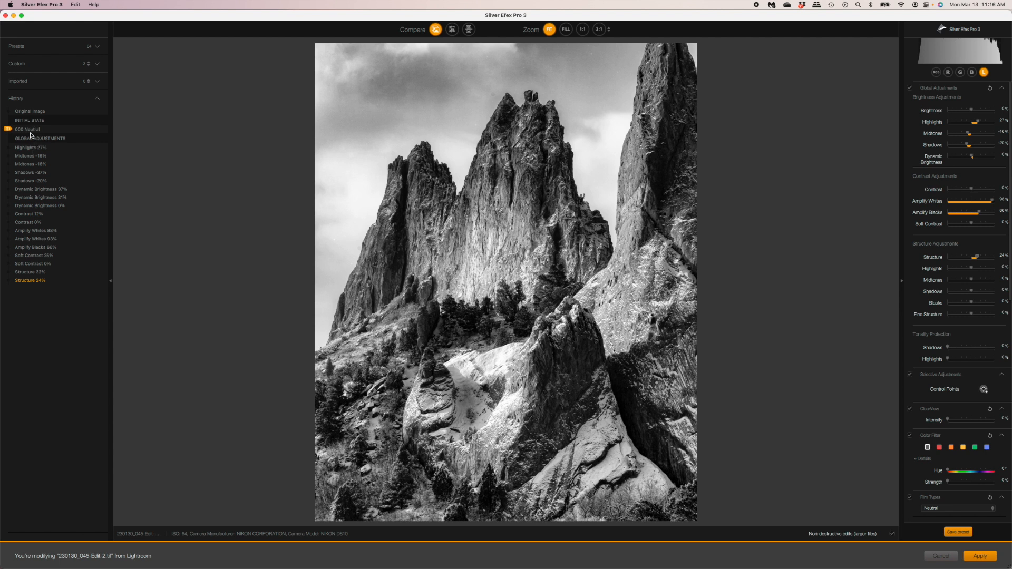
click(31, 131)
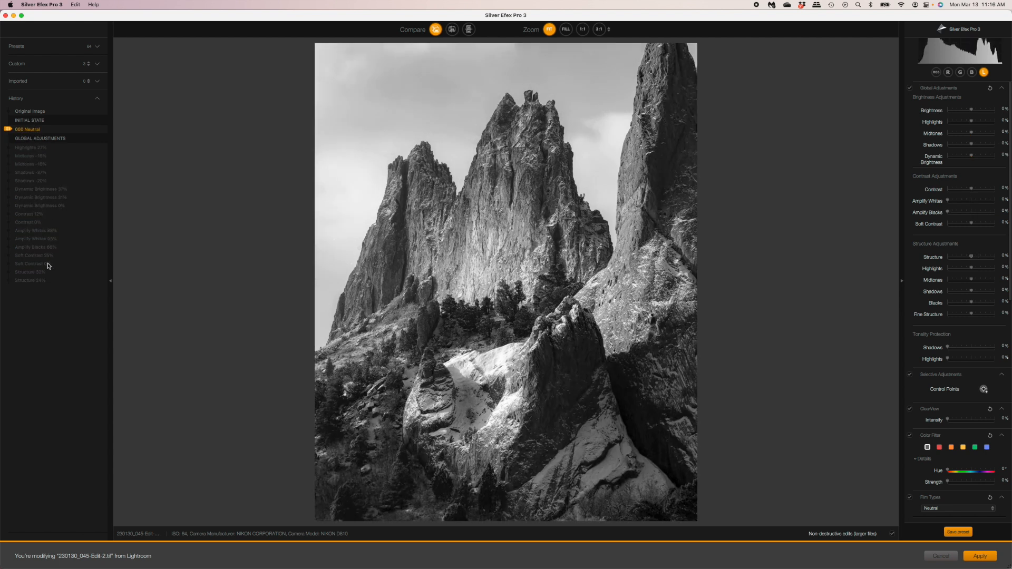
click(26, 282)
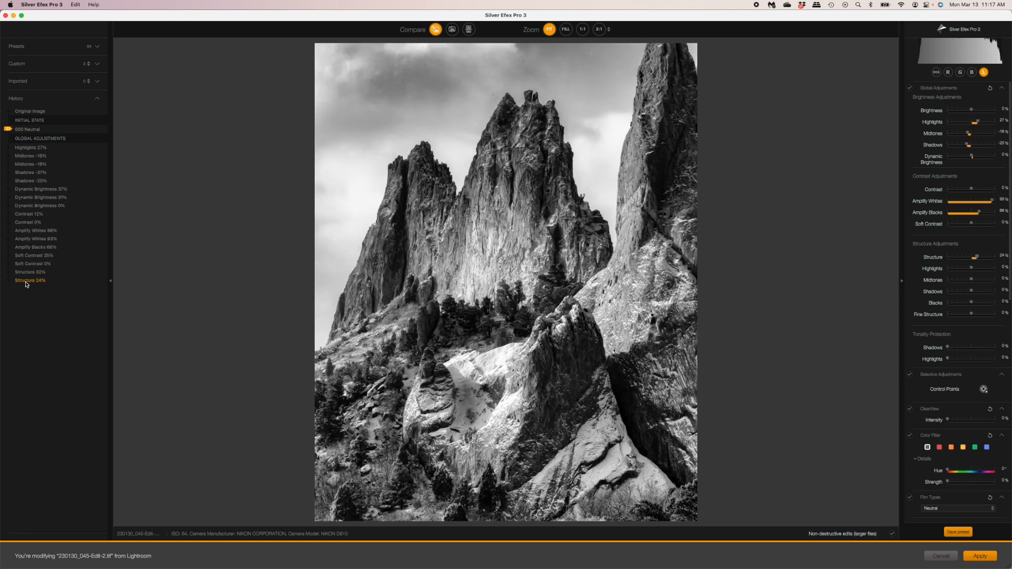
- Compare before and after with the split preview and the dual-image preview, and return to the single-image view
click(453, 30)
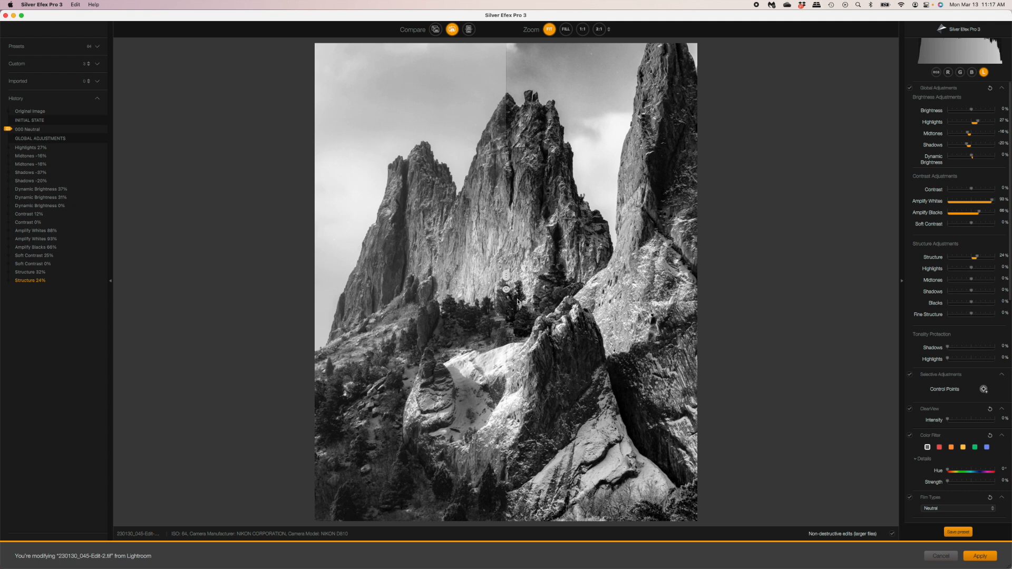
drag(507, 286, 433, 278)
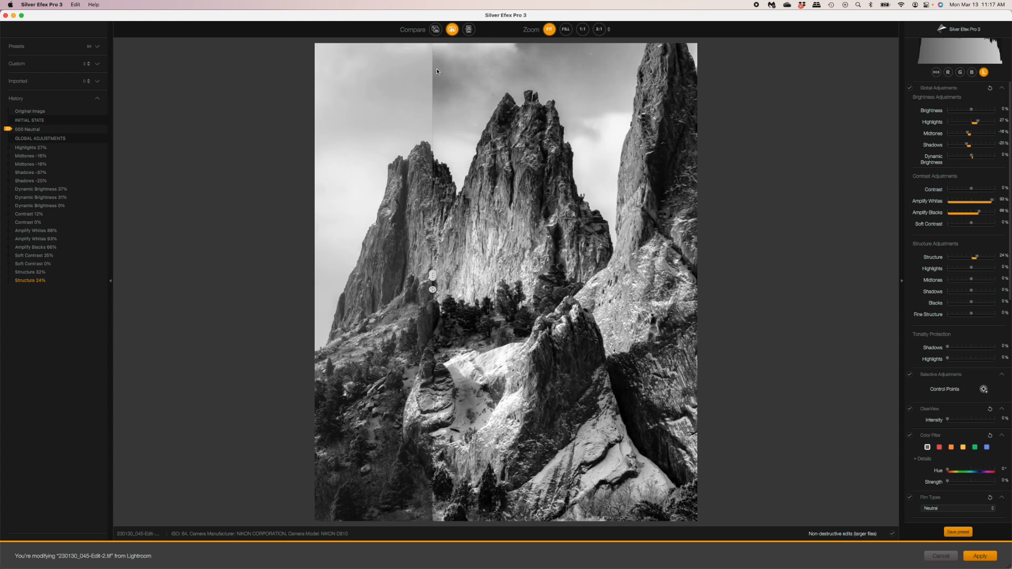
click(468, 31)
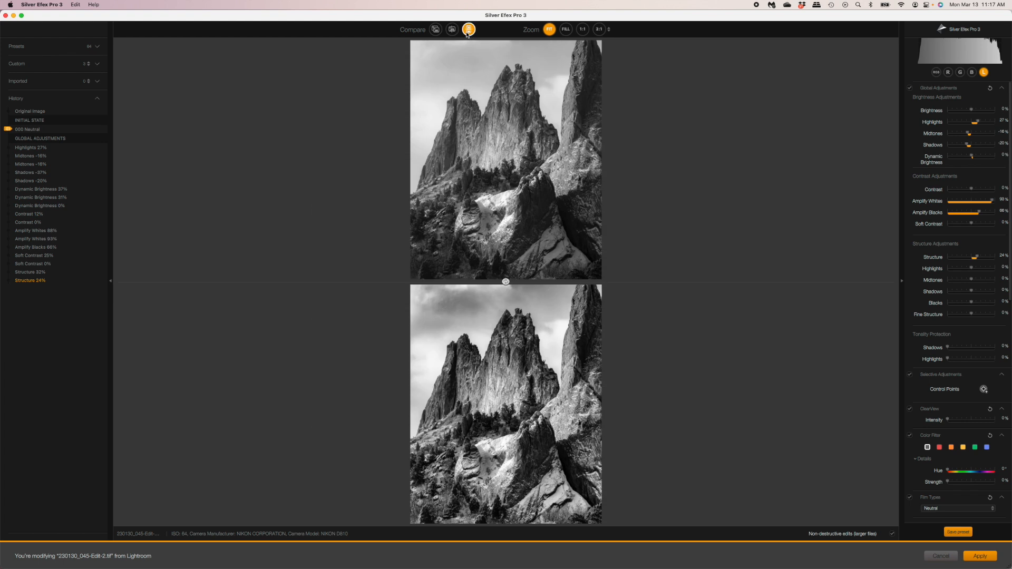
click(435, 29)
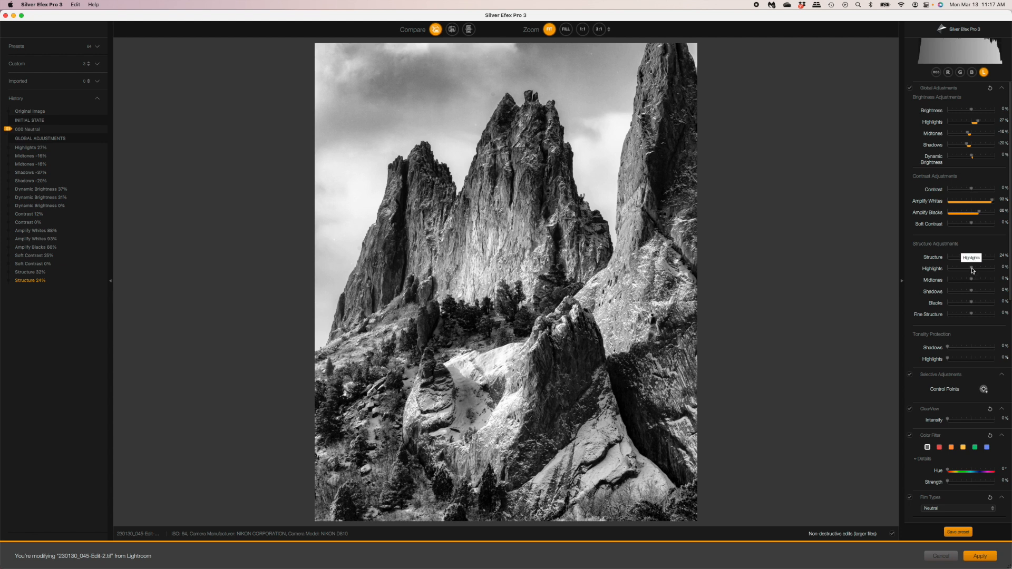
- Set the structure Highlights to 95% and compare it with the Structure 24% history state, ending on the 95% state
mouse_move(972, 270)
mouse_down()
mouse_move(997, 271)
mouse_move(972, 269)
mouse_move(989, 273)
mouse_up()
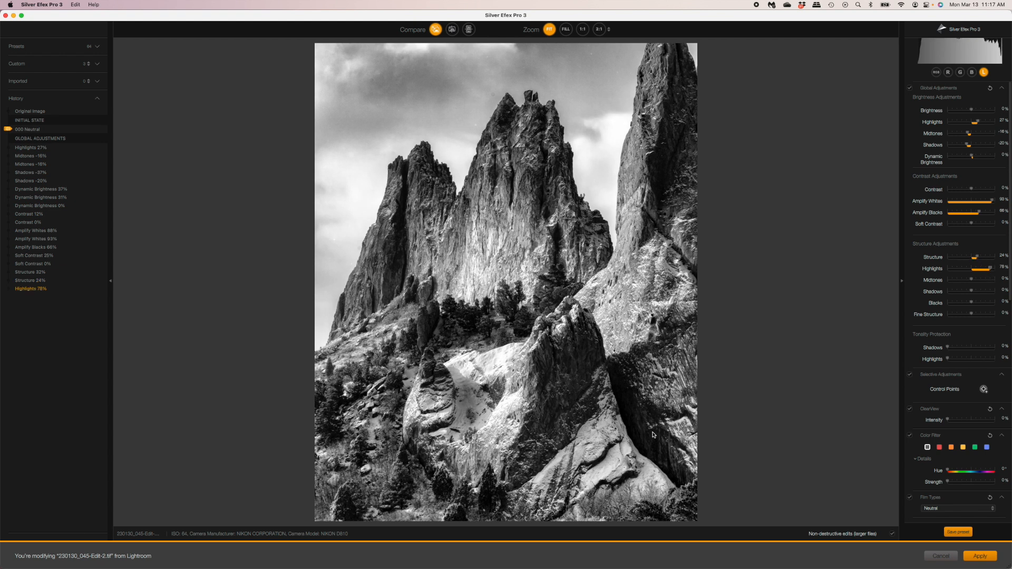
drag(991, 270, 993, 269)
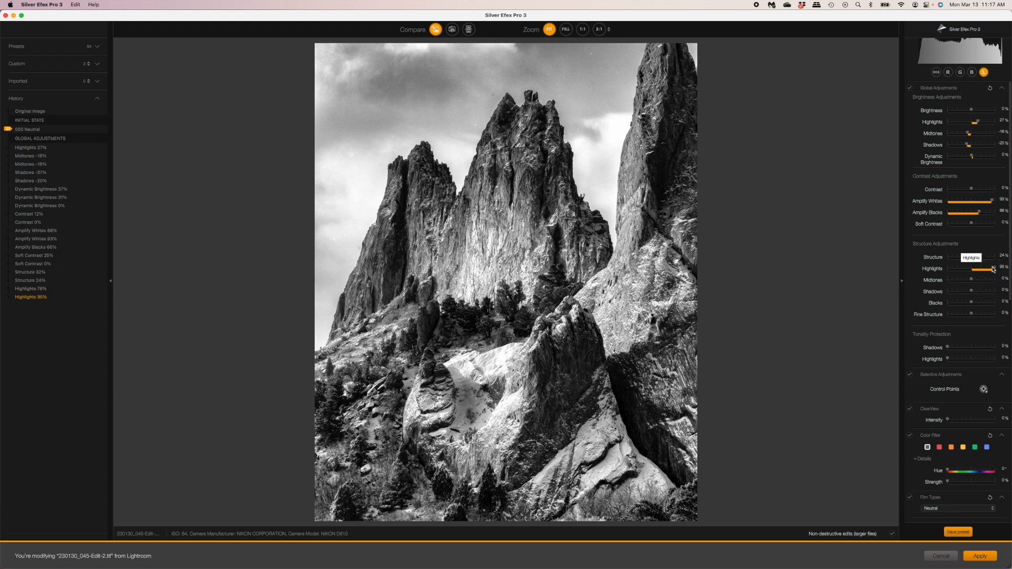
click(35, 281)
click(36, 298)
click(36, 280)
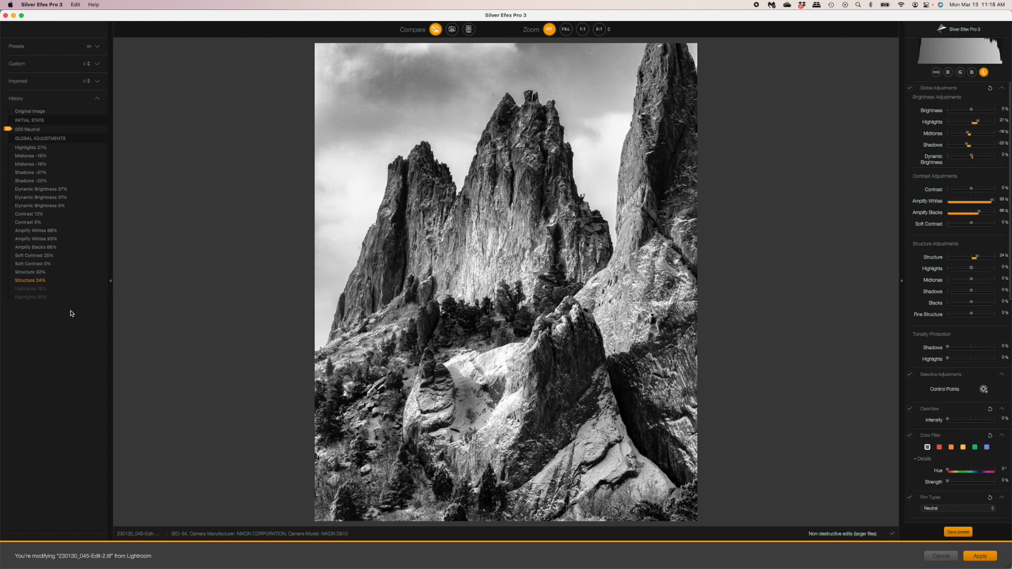
click(29, 298)
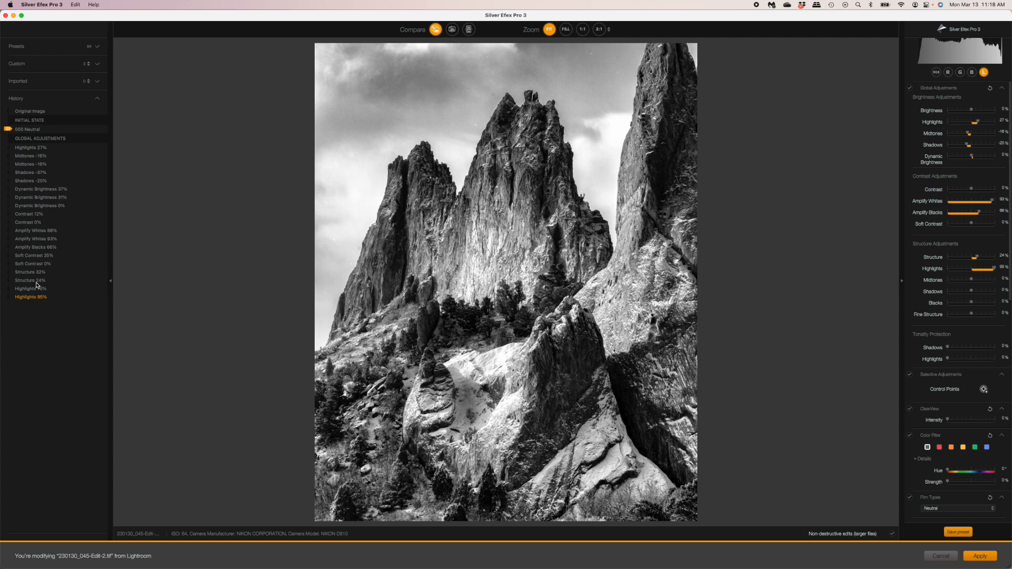
click(30, 281)
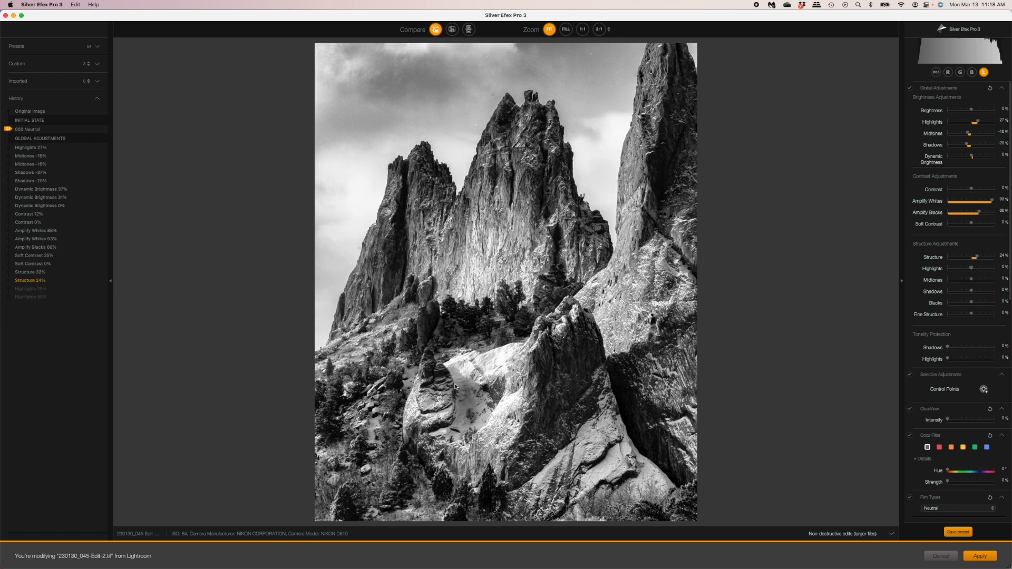
click(38, 298)
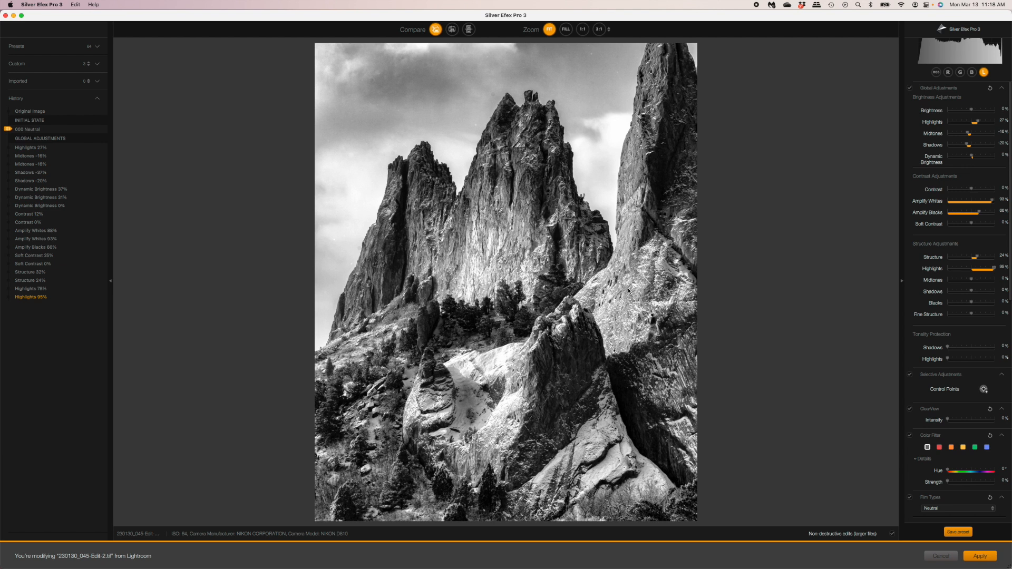
- Set the structure Midtones to 33% and the structure Shadows to 55%
click(971, 280)
mouse_move(971, 280)
mouse_down()
mouse_move(981, 279)
mouse_move(946, 280)
mouse_move(978, 282)
mouse_up()
click(979, 282)
mouse_move(971, 293)
mouse_down()
mouse_move(994, 296)
mouse_move(957, 293)
mouse_move(983, 297)
mouse_up()
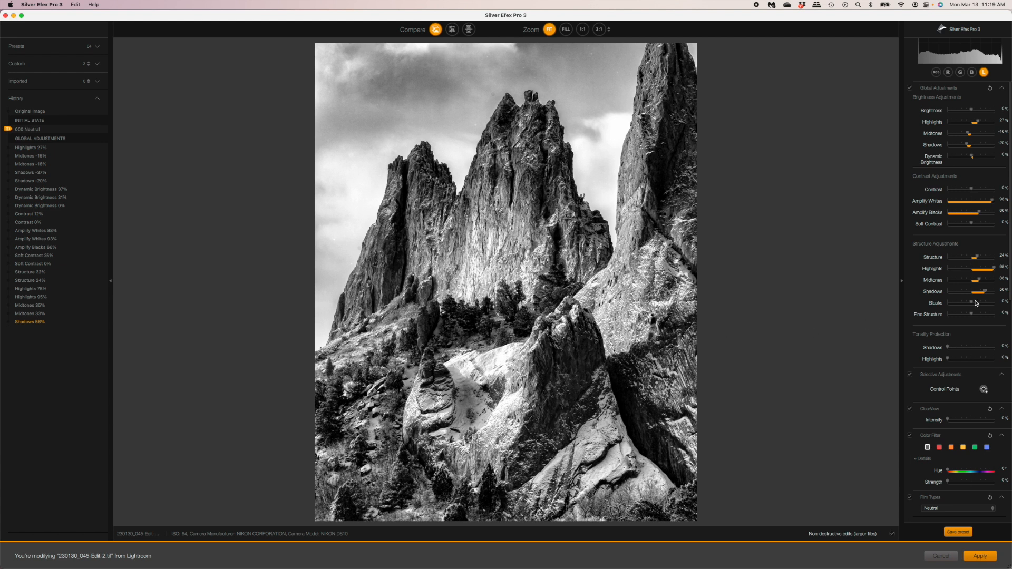
drag(984, 291, 983, 292)
mouse_move(984, 291)
mouse_down()
mouse_move(1007, 288)
mouse_move(946, 288)
mouse_move(1008, 296)
mouse_move(984, 297)
mouse_up()
- Set the structure Blacks to about 5% and Fine Structure to 30%, checking the detail at 1:1 zoom
mouse_move(972, 303)
mouse_down()
mouse_move(987, 302)
mouse_move(972, 303)
mouse_up()
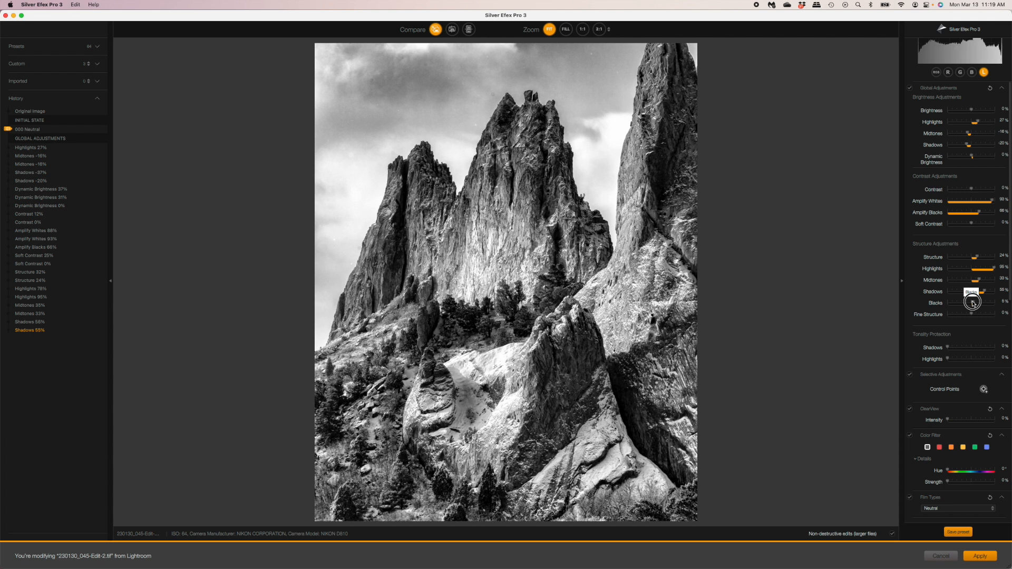
drag(973, 302, 973, 303)
mouse_move(972, 314)
mouse_down()
mouse_move(1007, 315)
mouse_move(927, 307)
mouse_move(1007, 316)
mouse_move(988, 314)
mouse_up()
click(582, 29)
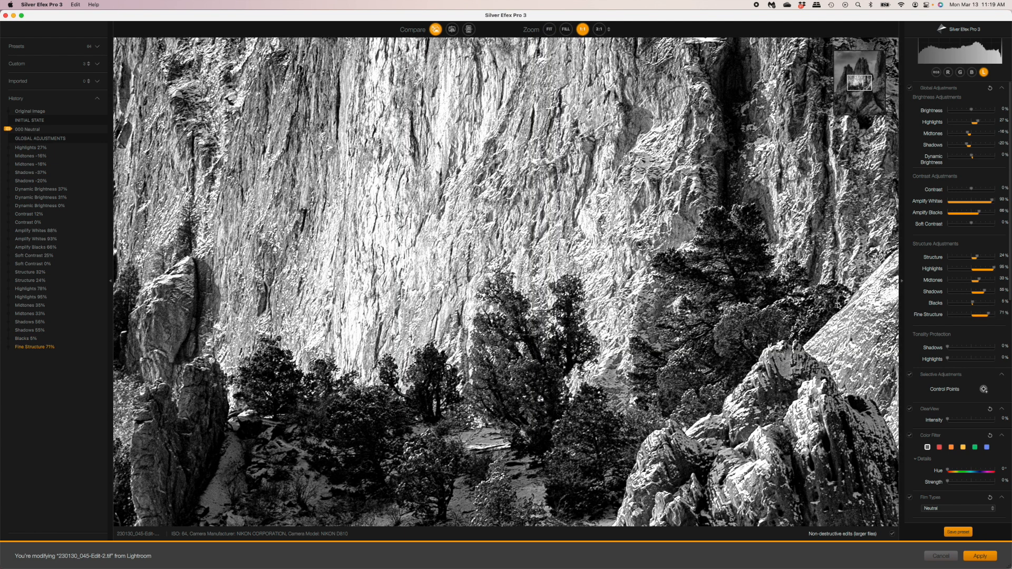
mouse_move(988, 315)
mouse_down()
mouse_move(968, 312)
mouse_move(979, 315)
mouse_up()
click(549, 30)
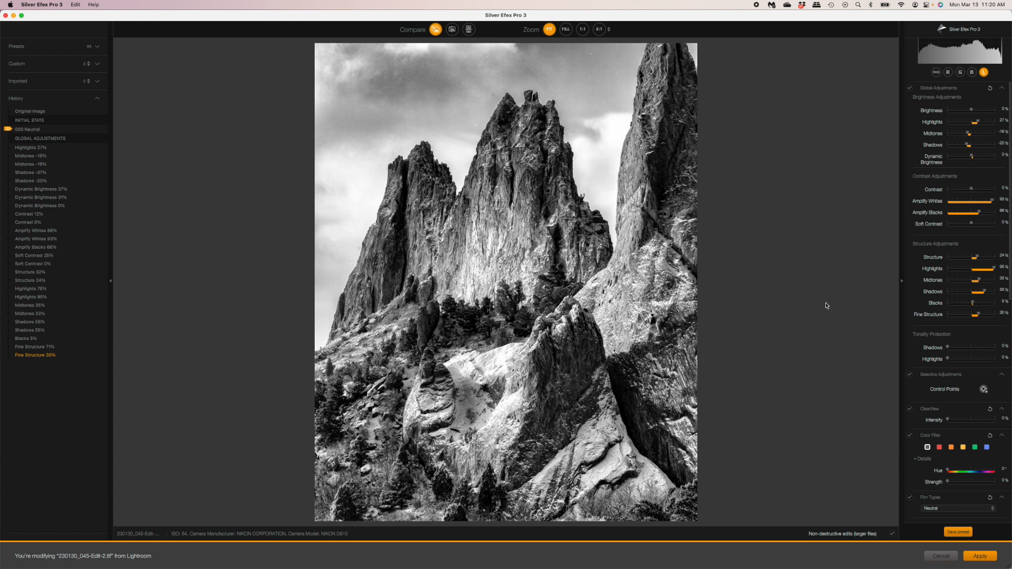
- Set the tonality protection Highlights to 54% and try its Shadows protection, resetting that to 0%
scroll(956, 341, down, 3)
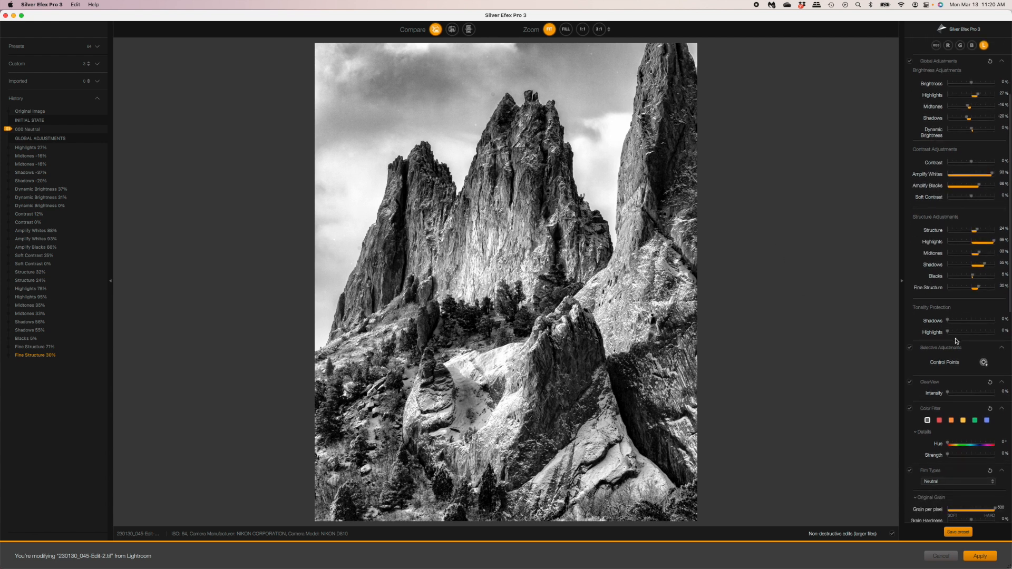
scroll(957, 341, down, 5)
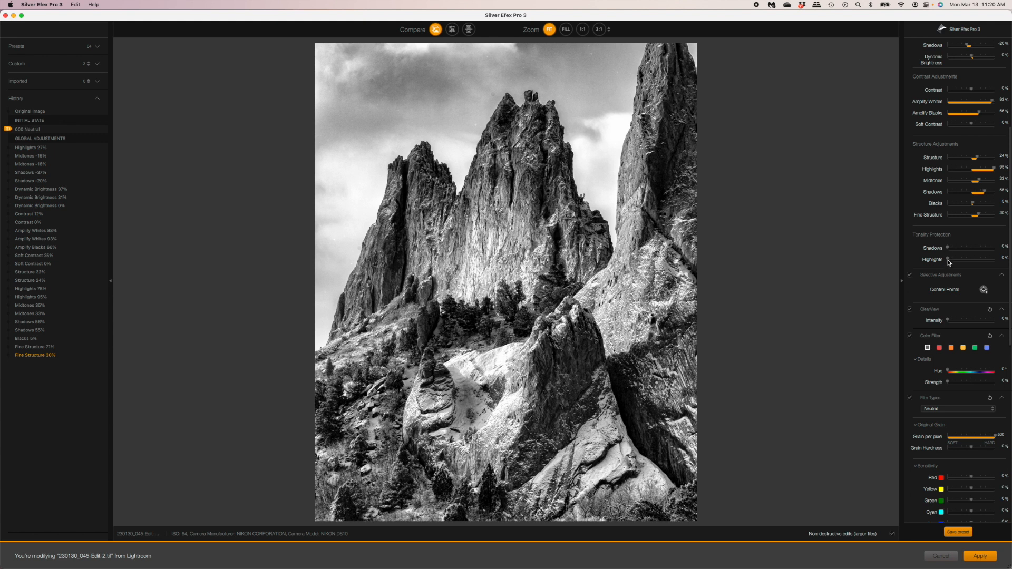
drag(948, 262, 974, 261)
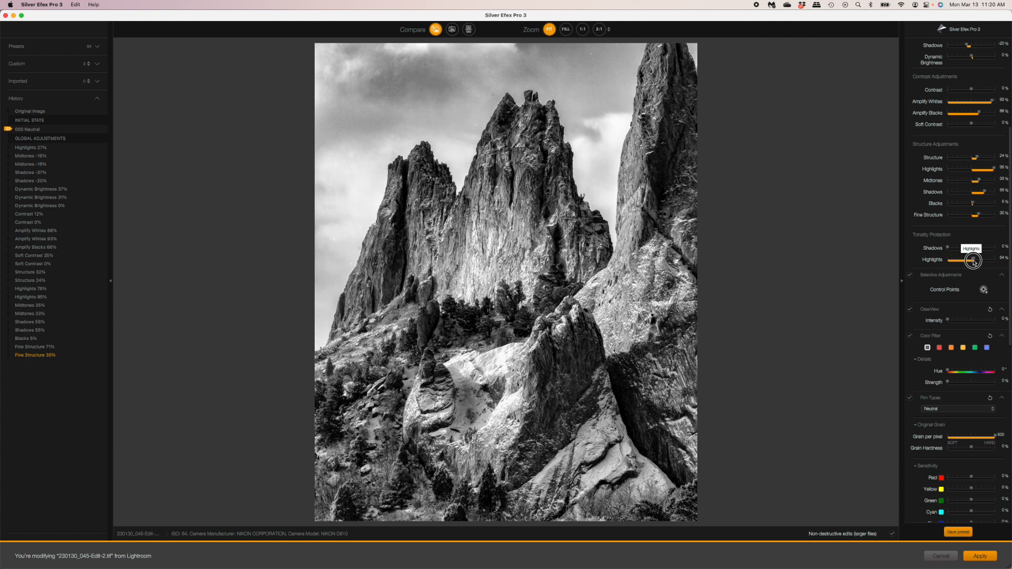
drag(973, 261, 974, 262)
scroll(964, 308, down, 2)
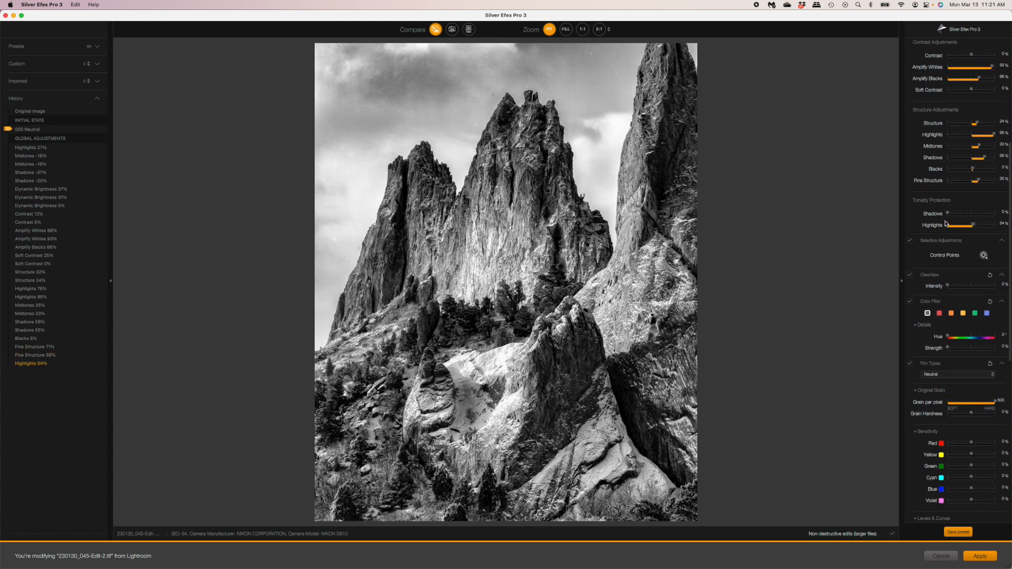
drag(948, 214, 892, 211)
- Try the red, orange, yellow, green and blue color filters on the image and restore the neutral filter
scroll(962, 257, down, 2)
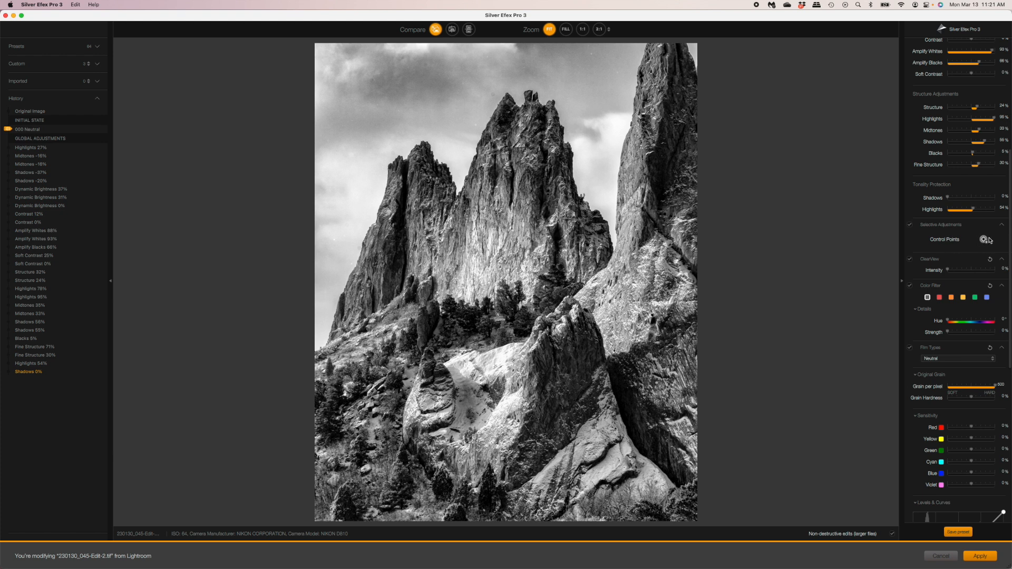
scroll(984, 241, down, 1)
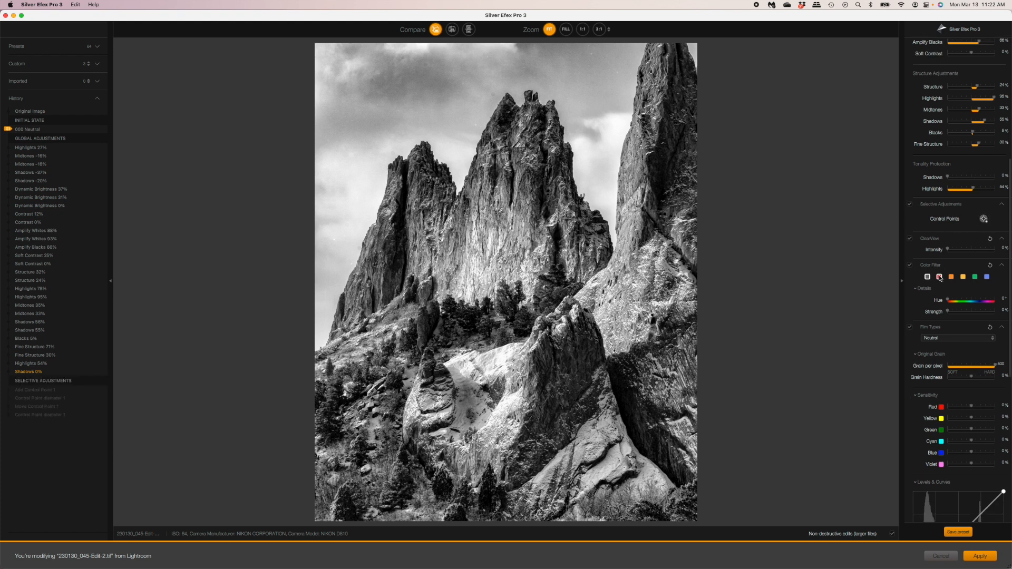
click(939, 277)
click(951, 278)
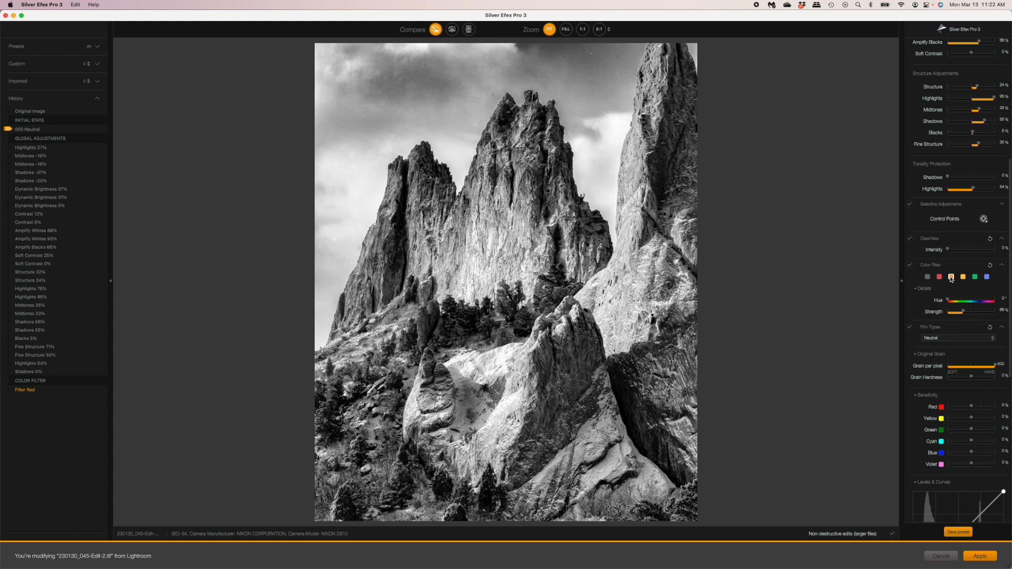
click(962, 277)
click(975, 278)
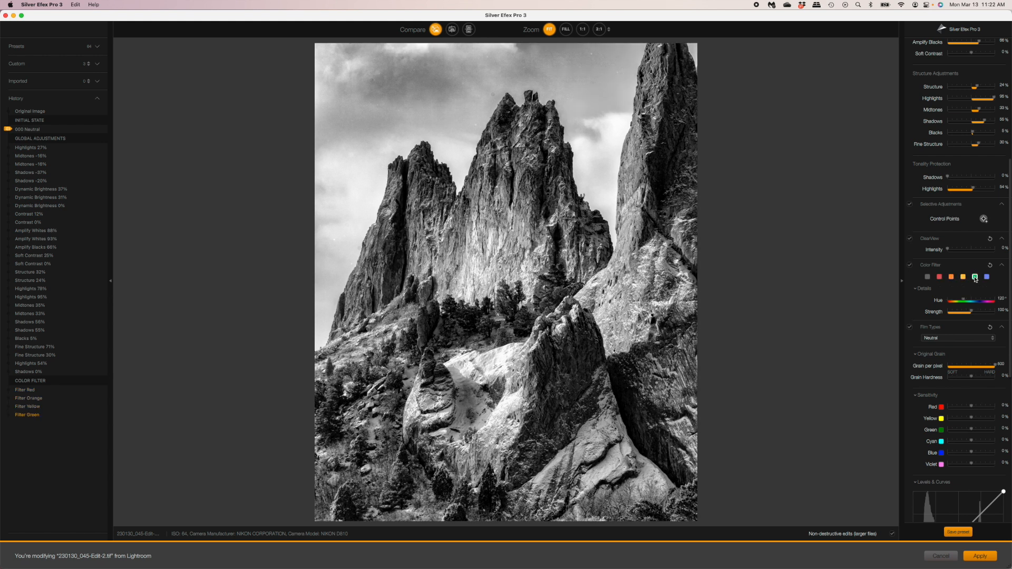
click(987, 278)
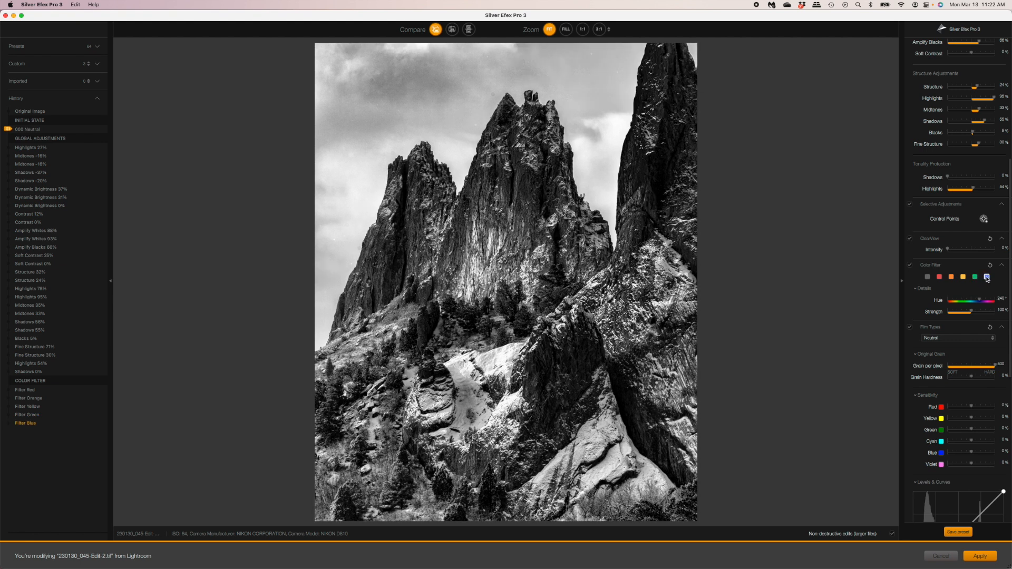
click(940, 278)
click(928, 277)
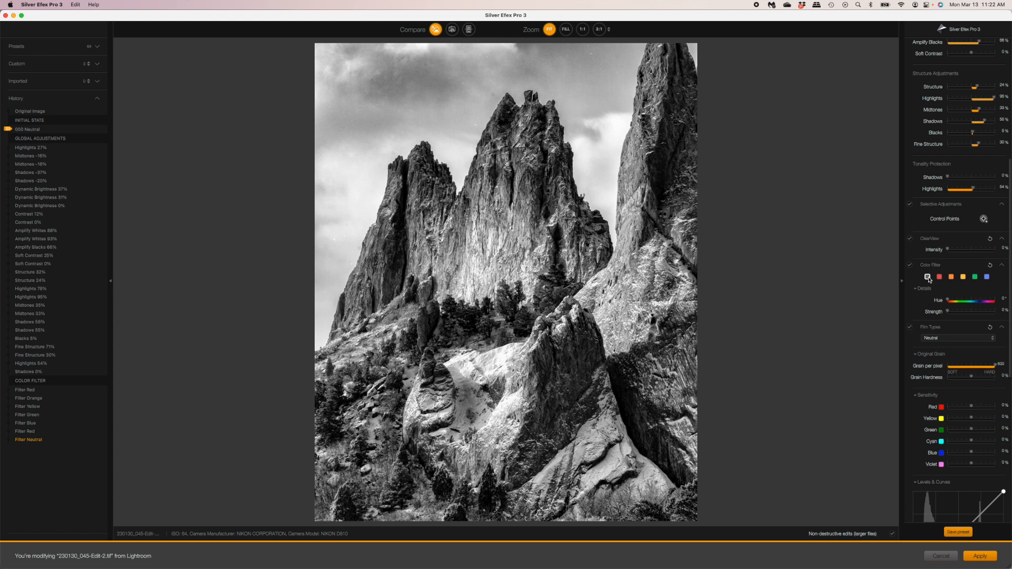
- Preview film types such as Kodak ISO 32 Panatomic X, Adox Silvermax 21 and Ilford Delta 100 Pro, and keep Neutral
scroll(935, 288, down, 3)
click(994, 299)
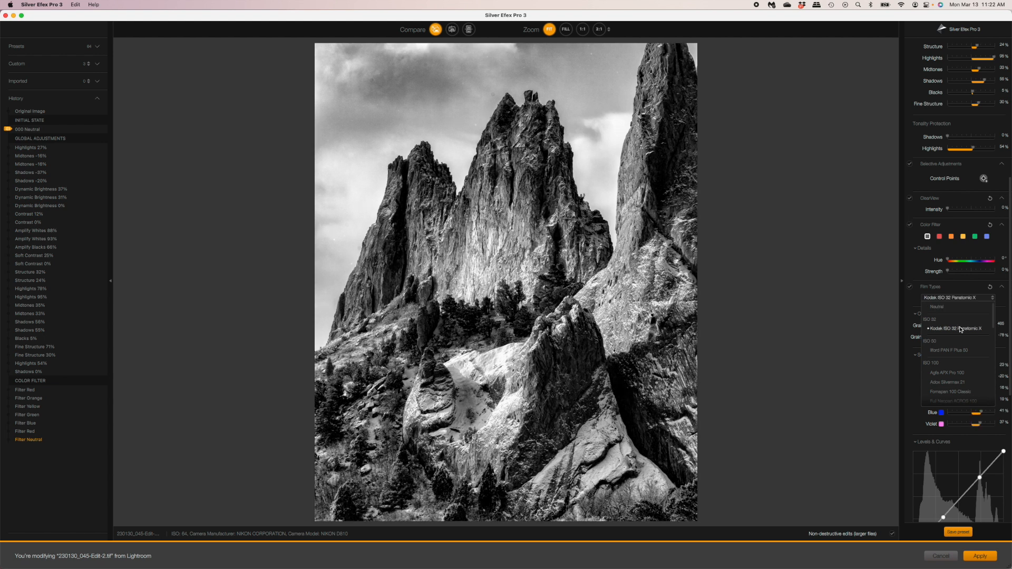
click(945, 381)
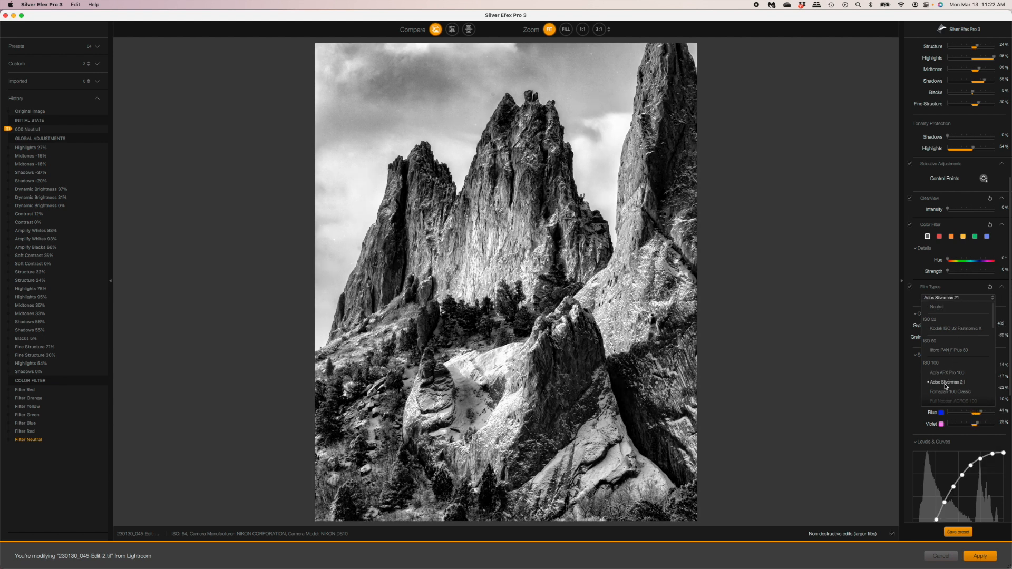
scroll(945, 387, down, 2)
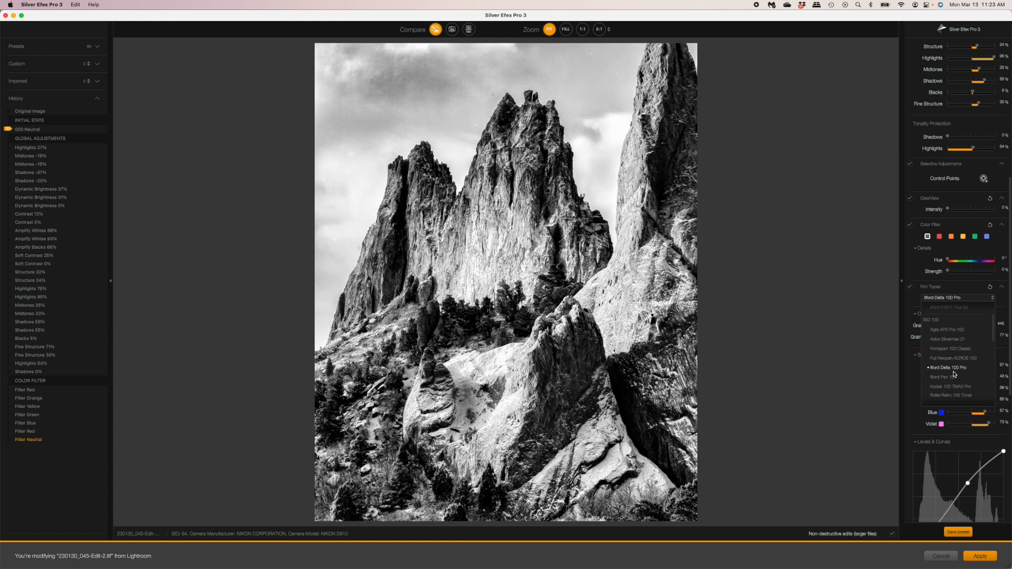
scroll(953, 379, down, 3)
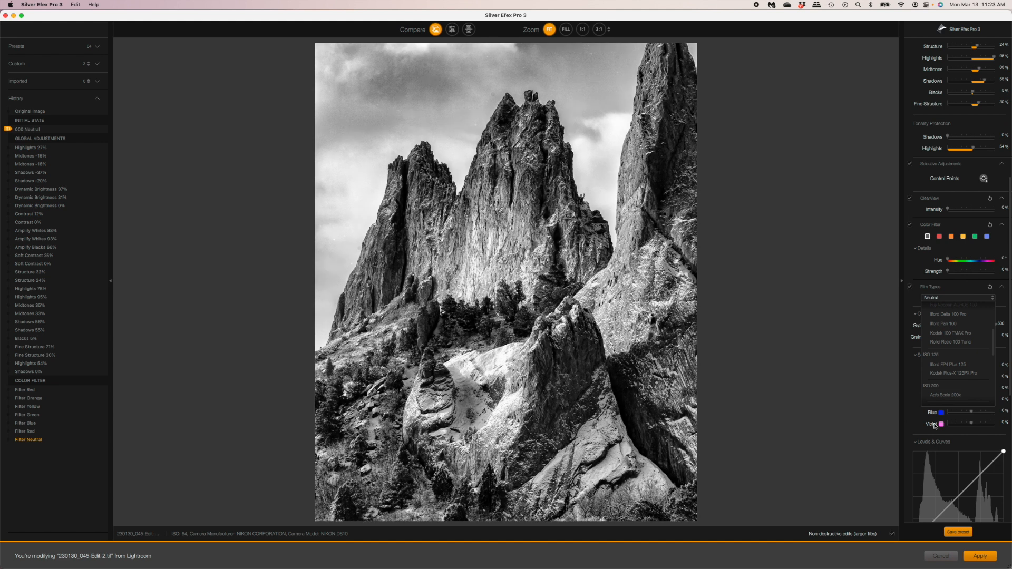
scroll(934, 426, down, 4)
scroll(934, 426, down, 1)
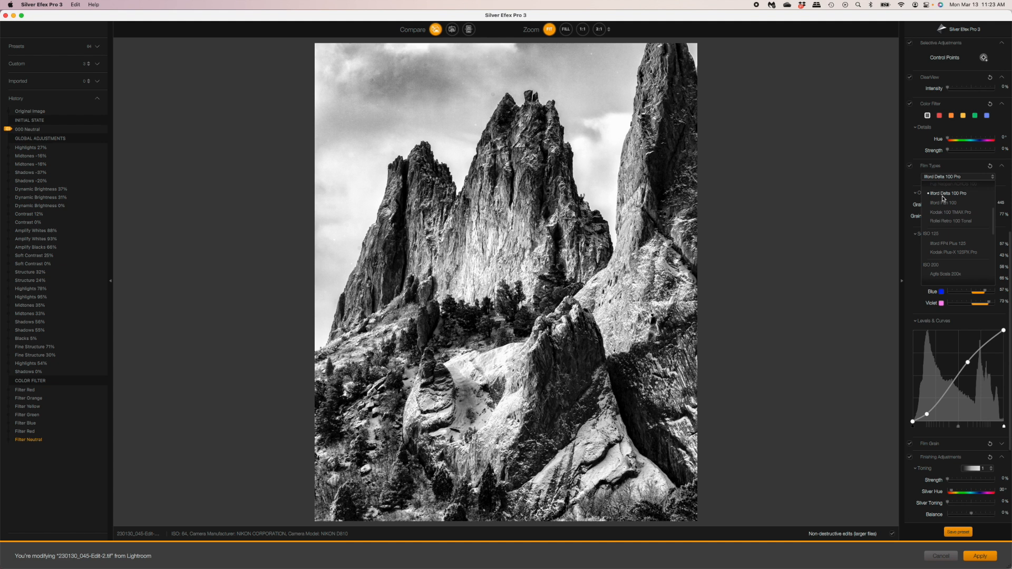
scroll(944, 201, up, 5)
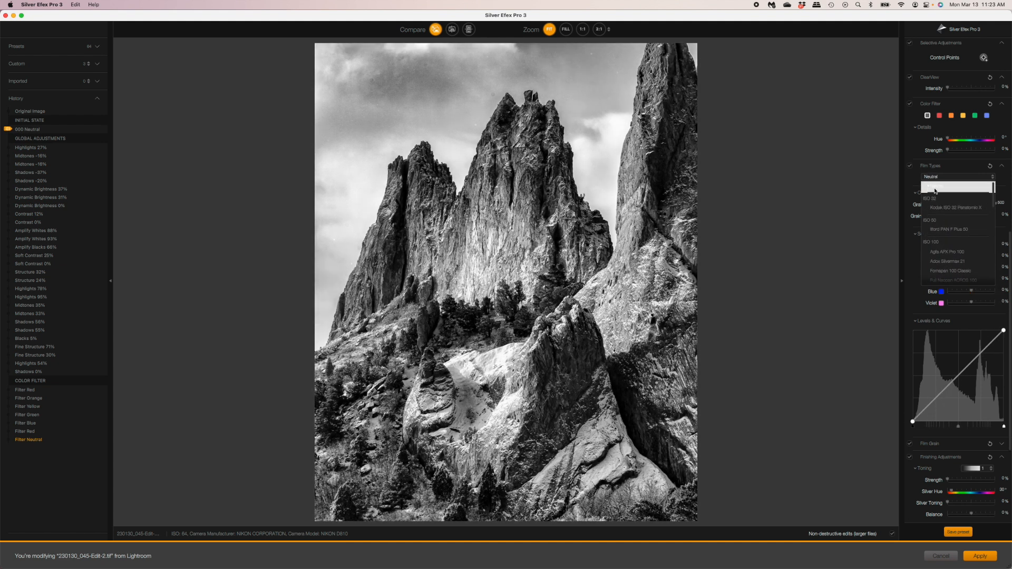
click(936, 187)
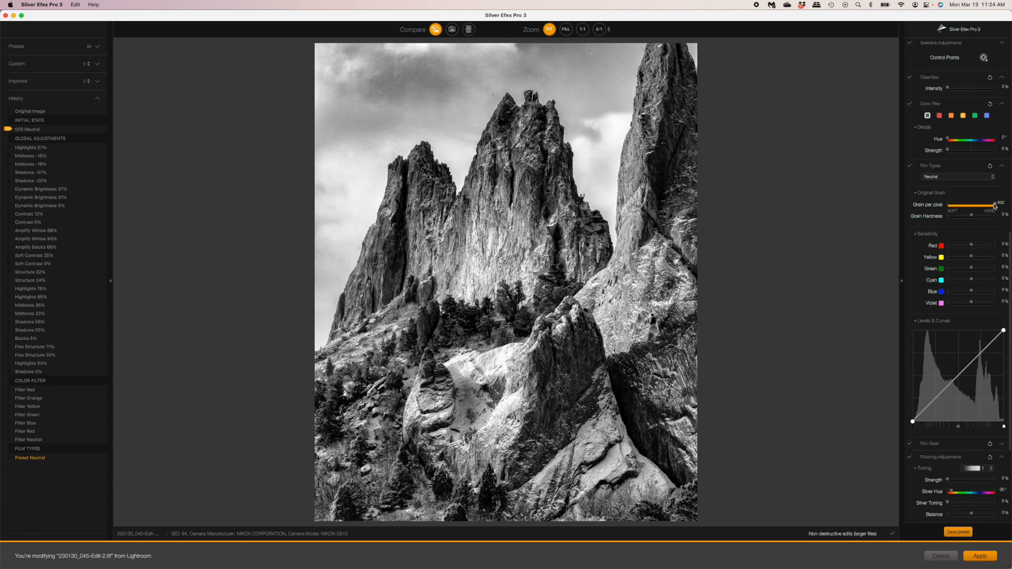
- Set grain per pixel to 500, preview films such as Kodak ISO 32 Panatomic X and Adox Silvermax 21, and apply Agfa APX 400
mouse_move(995, 205)
mouse_down()
mouse_move(926, 196)
mouse_move(1006, 205)
mouse_up()
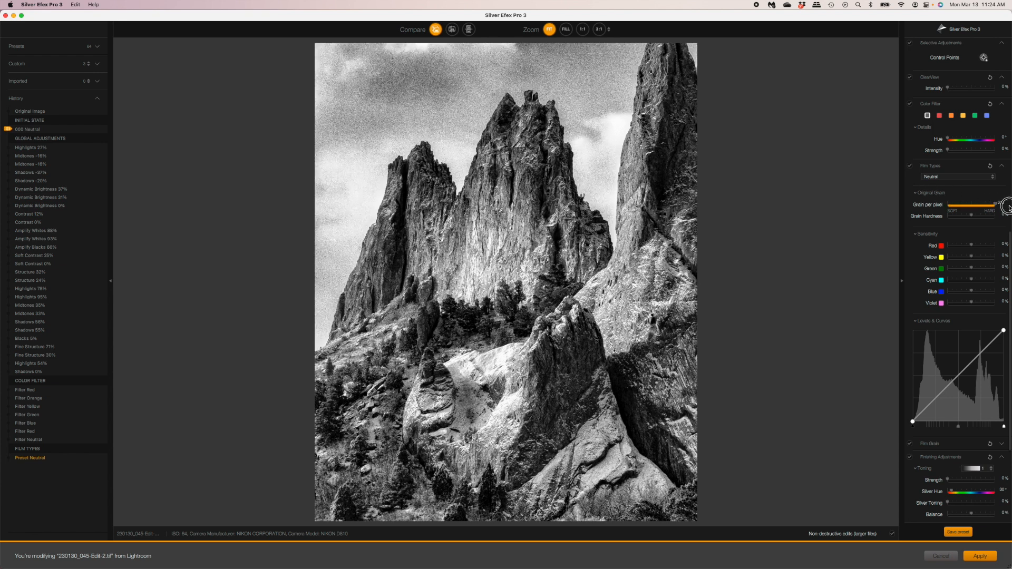
click(993, 181)
click(960, 208)
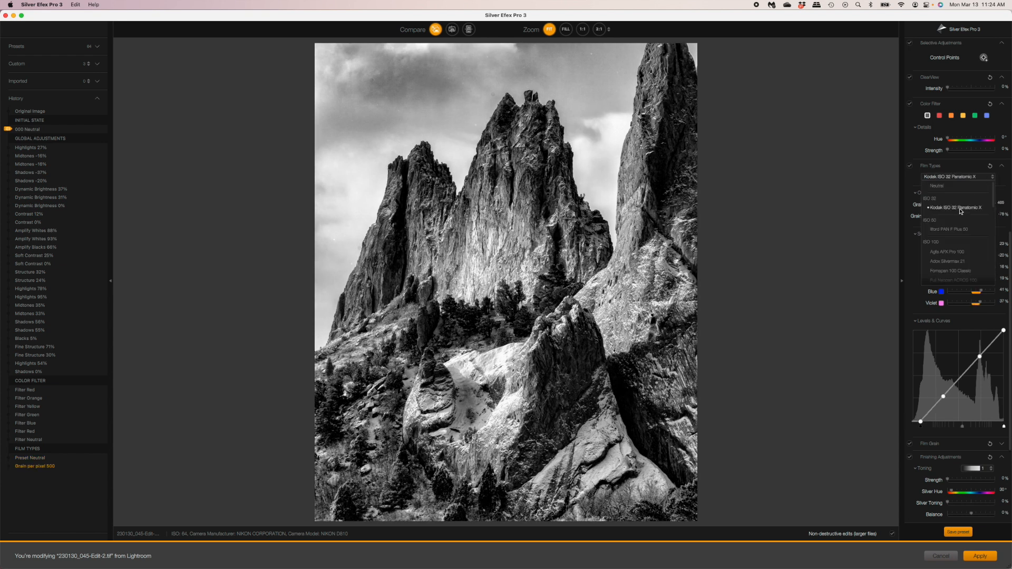
scroll(960, 211, down, 1)
click(974, 262)
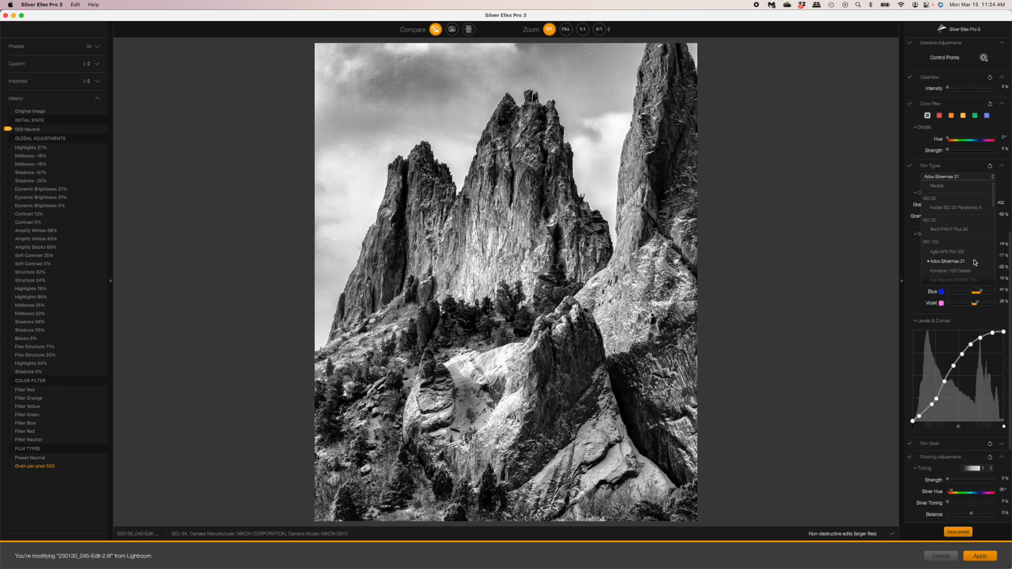
scroll(974, 262, down, 1)
click(971, 269)
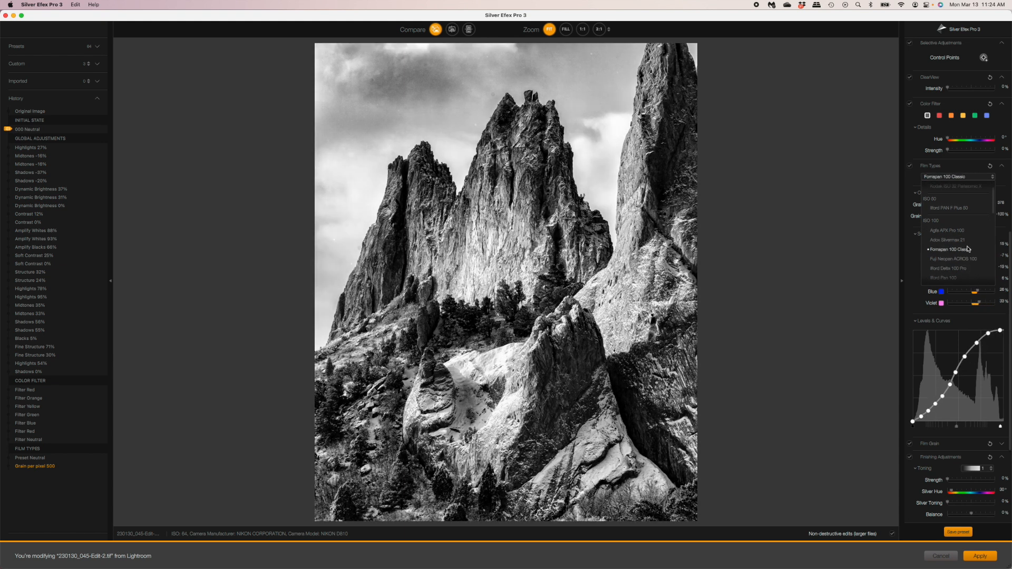
scroll(967, 237, down, 5)
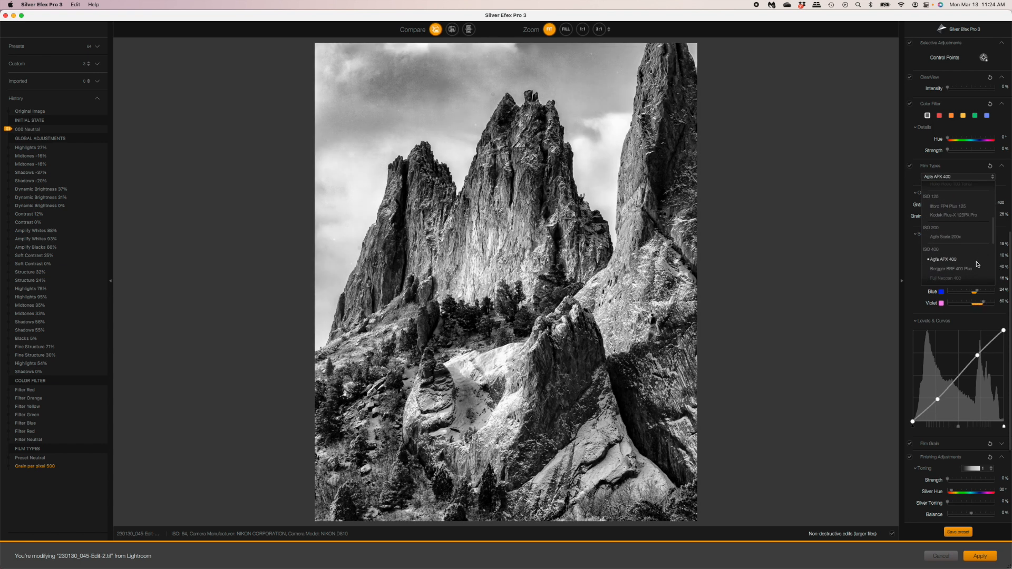
click(949, 259)
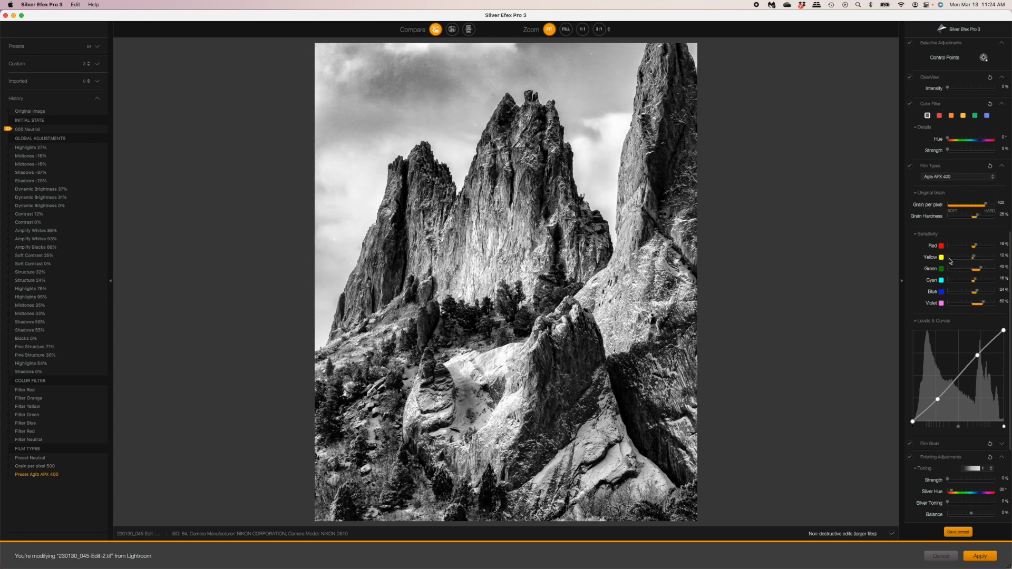
- Try a low grain per pixel on the film, set it to 500, and switch the film type to Neutral
drag(985, 204, 901, 216)
drag(947, 204, 1007, 220)
click(962, 176)
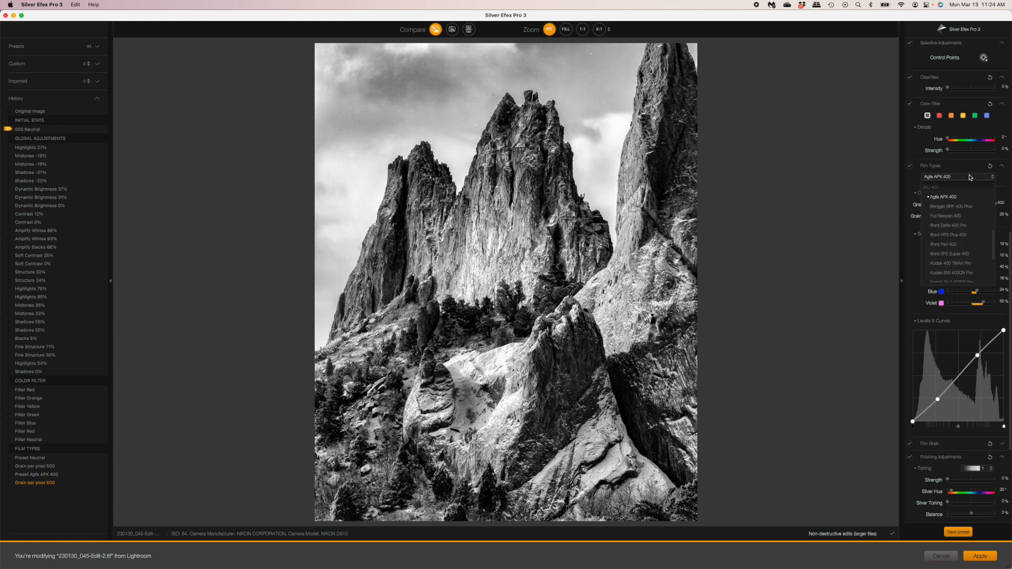
scroll(953, 208, up, 10)
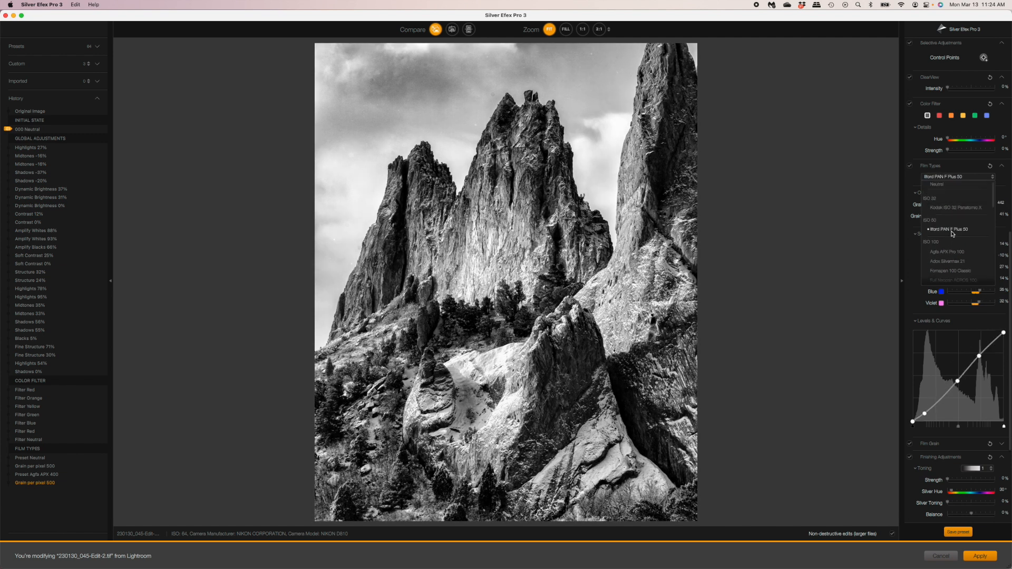
click(937, 185)
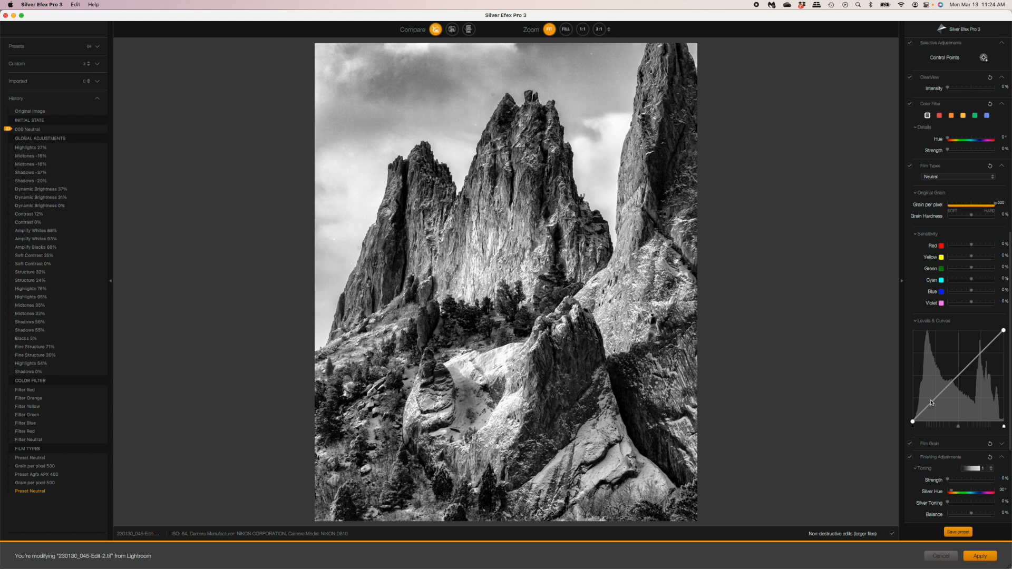
- Try the Red film sensitivity at -82% and restore it to 0%
scroll(937, 404, down, 3)
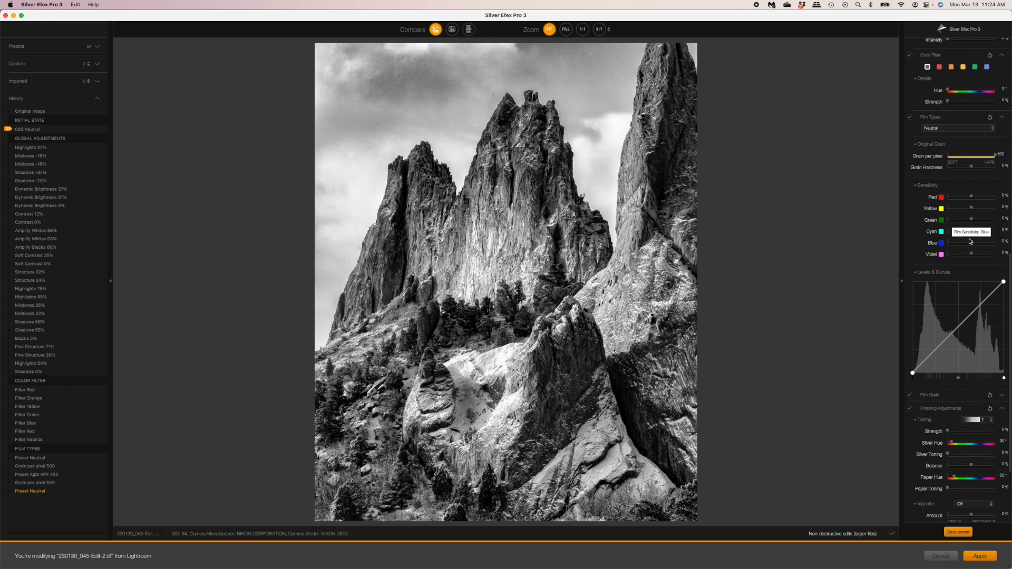
mouse_move(972, 199)
mouse_down()
mouse_move(990, 199)
mouse_move(954, 195)
mouse_up()
click(972, 198)
click(971, 197)
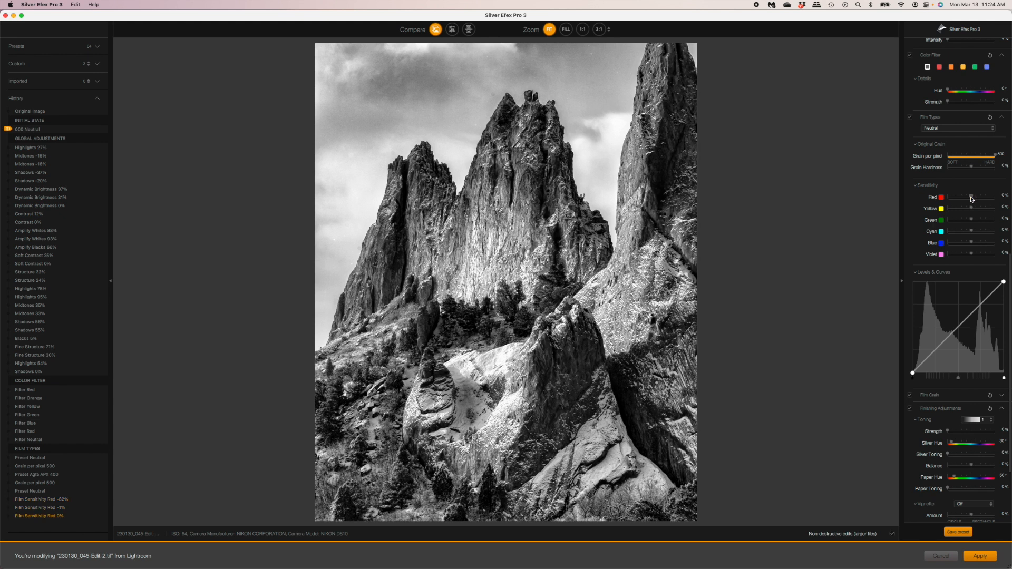
- Try the Blue film sensitivity at -83% and restore it to 0%
mouse_move(971, 242)
mouse_down()
mouse_move(947, 246)
mouse_move(969, 245)
mouse_up()
click(972, 245)
click(971, 245)
click(971, 244)
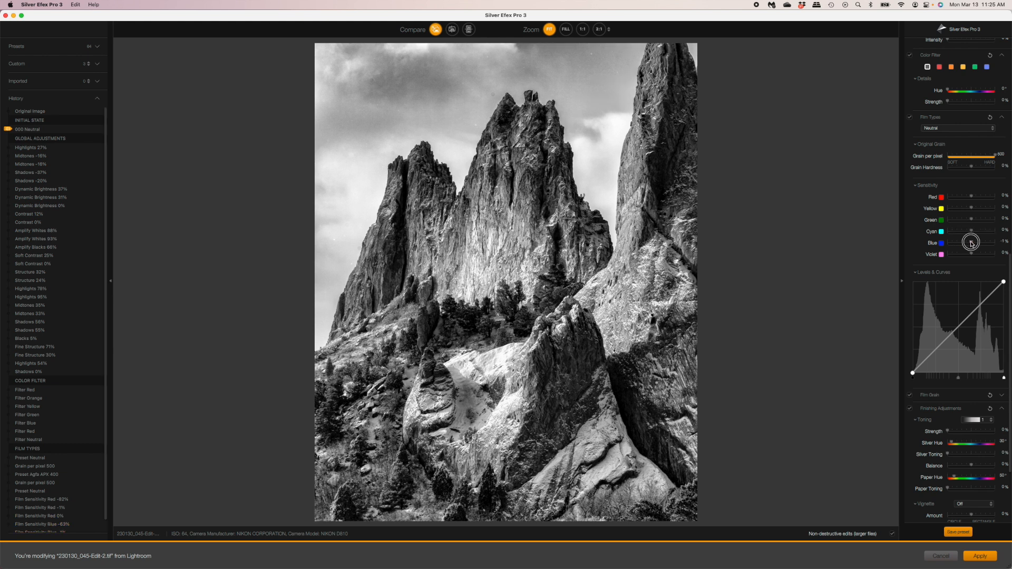
drag(971, 243, 972, 242)
- Preview the Selenium, Cyanotype and Coffee toning presets under the finishing adjustments and apply Selenium toning 4
scroll(955, 325, down, 5)
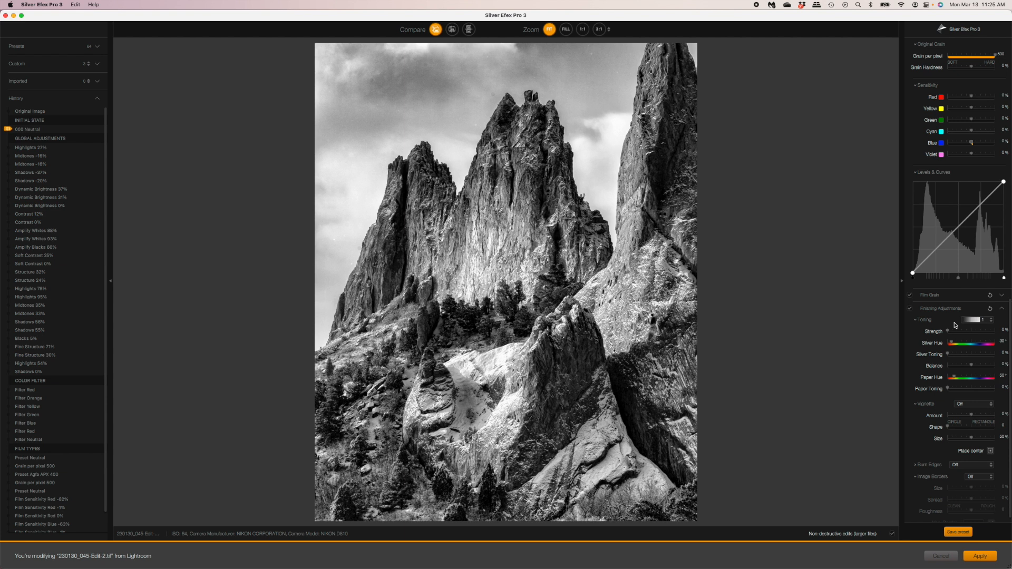
scroll(955, 325, down, 1)
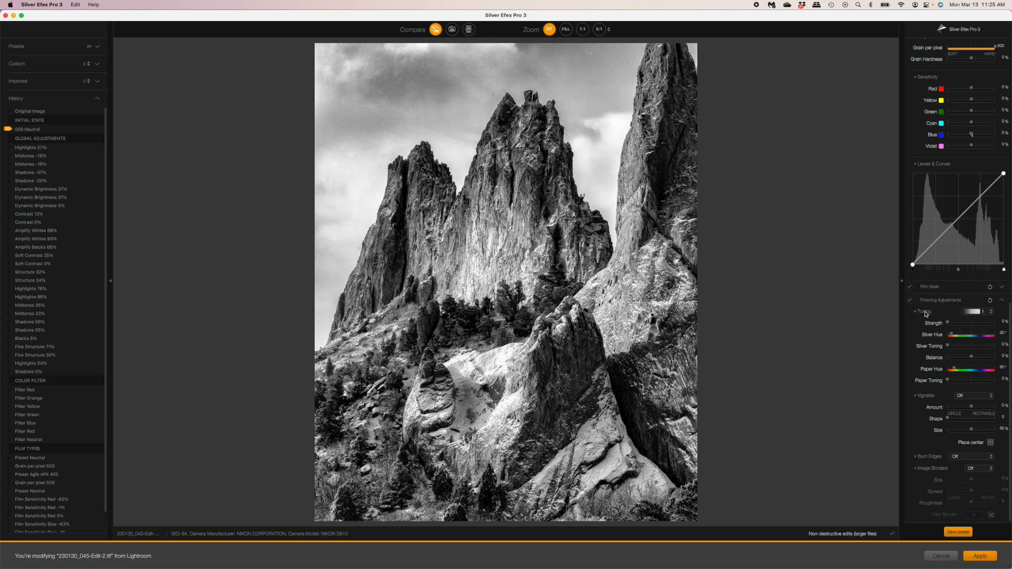
click(992, 313)
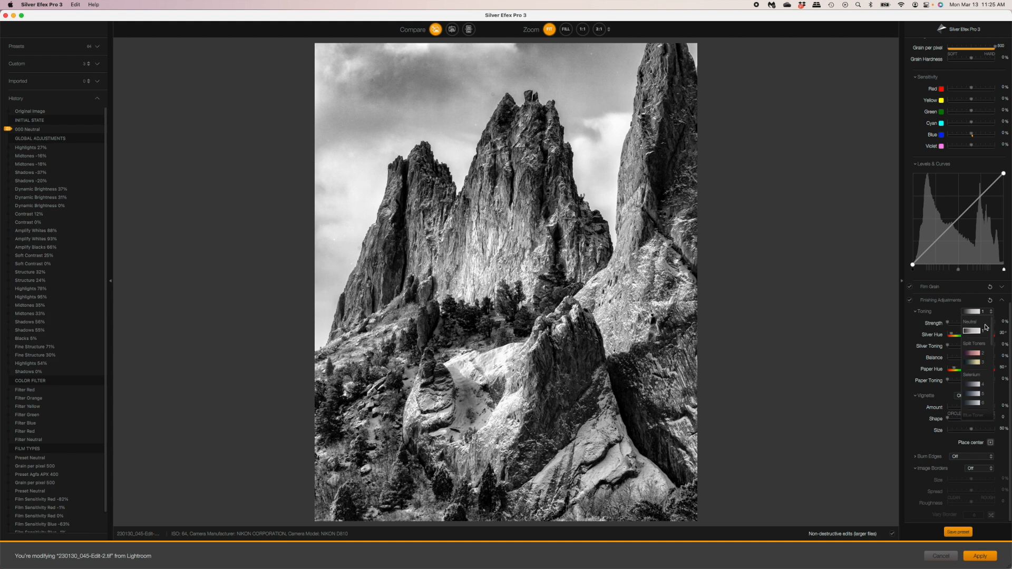
scroll(981, 346, up, 1)
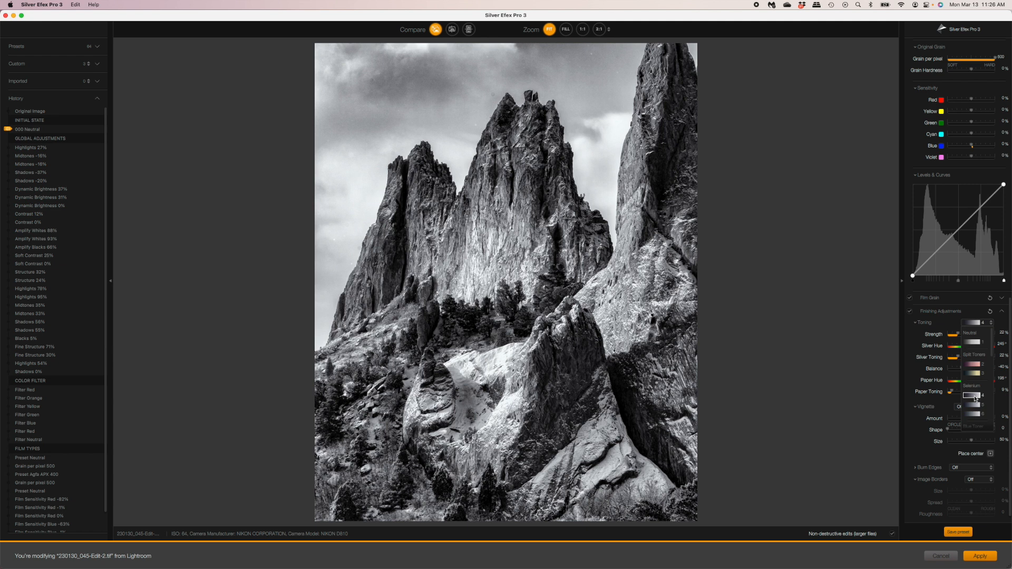
scroll(978, 401, down, 5)
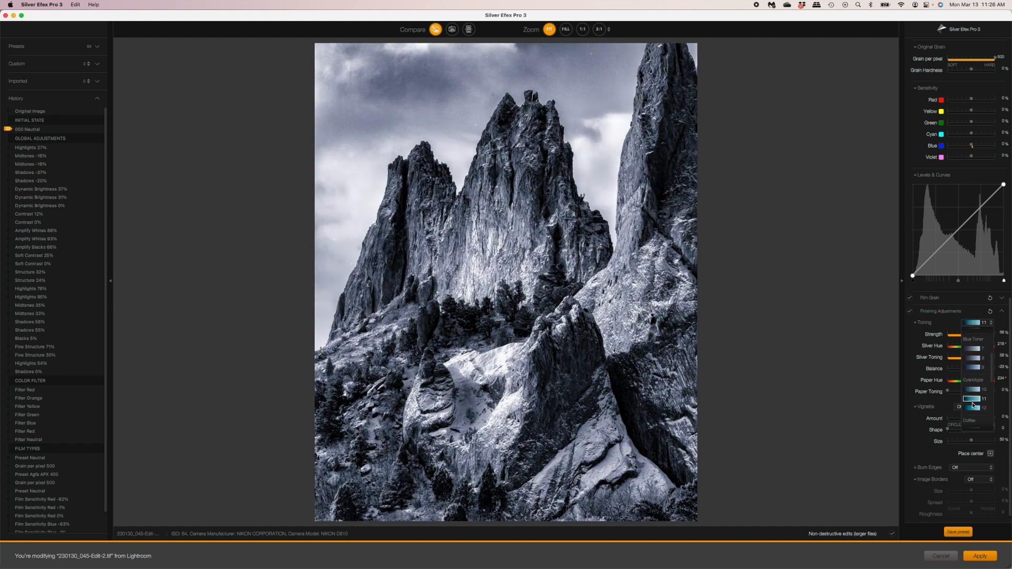
scroll(973, 380, down, 5)
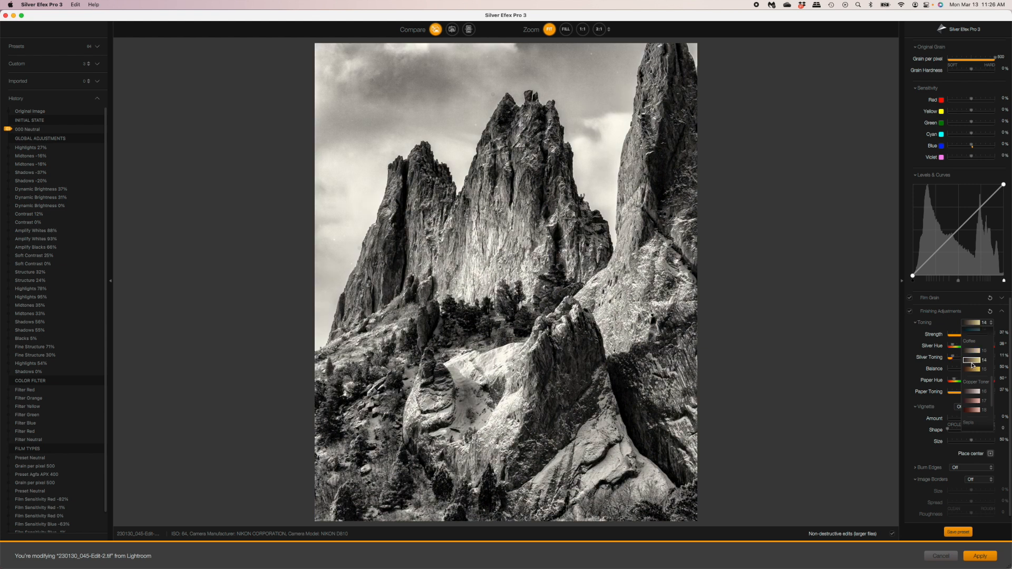
scroll(972, 393, up, 10)
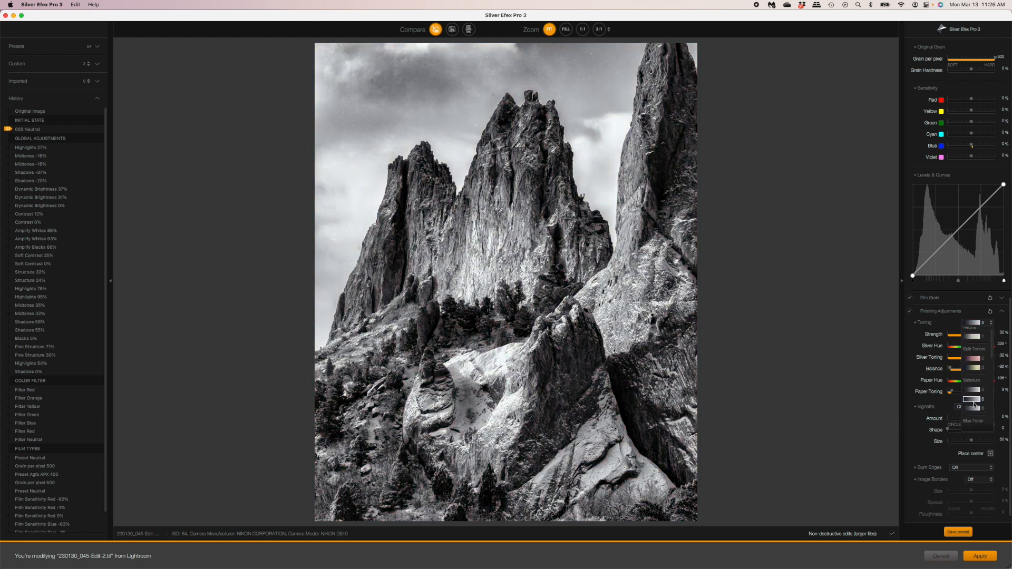
click(975, 393)
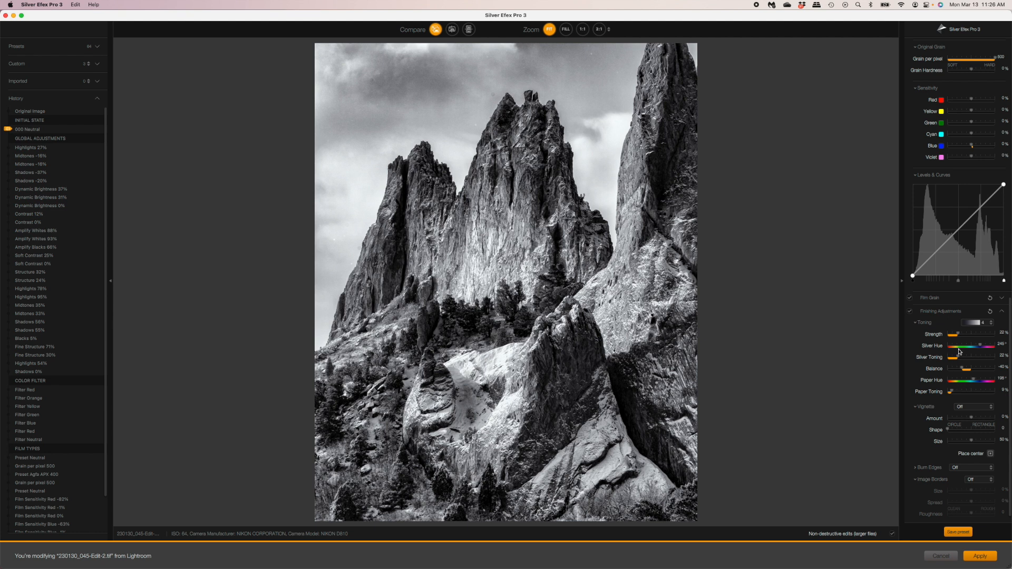
- Compare the lens falloff vignettes on the image and apply Lens Falloff 1
click(990, 410)
click(982, 427)
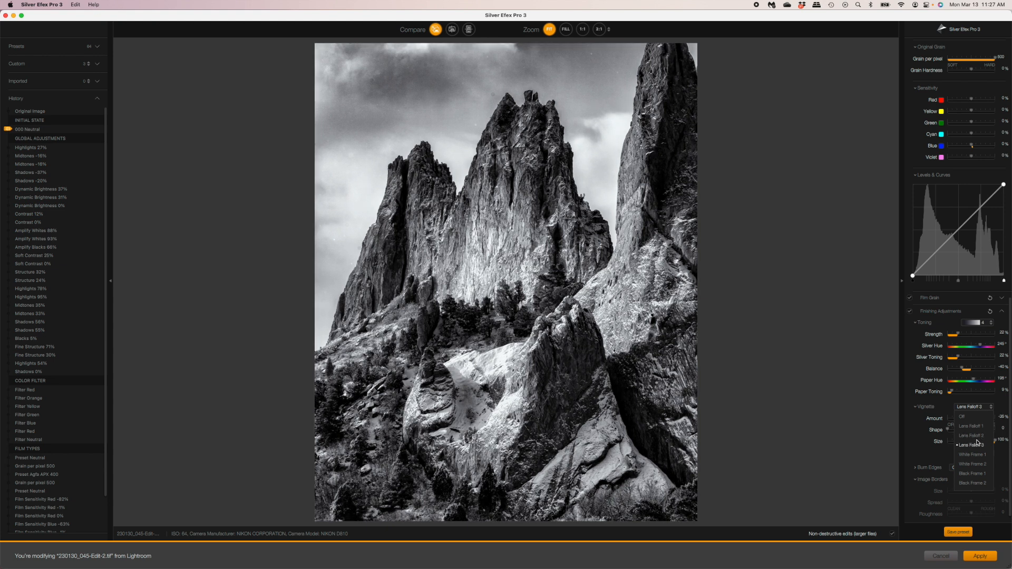
click(977, 426)
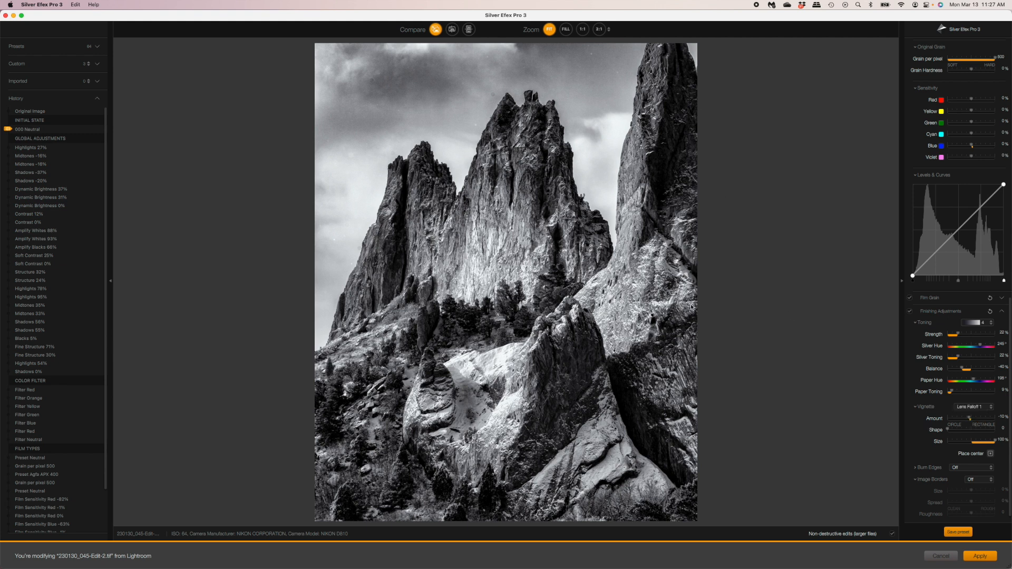
- Review the adjustments, apply them to the image for Lightroom Classic, and check the resulting black-and-white photo full screen
scroll(950, 428, down, 1)
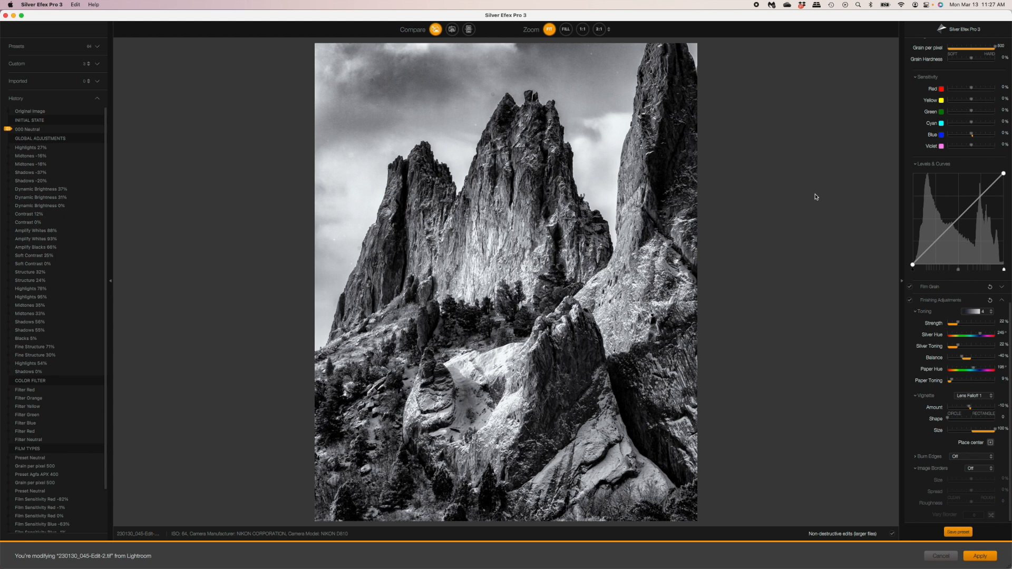
scroll(969, 194, up, 10)
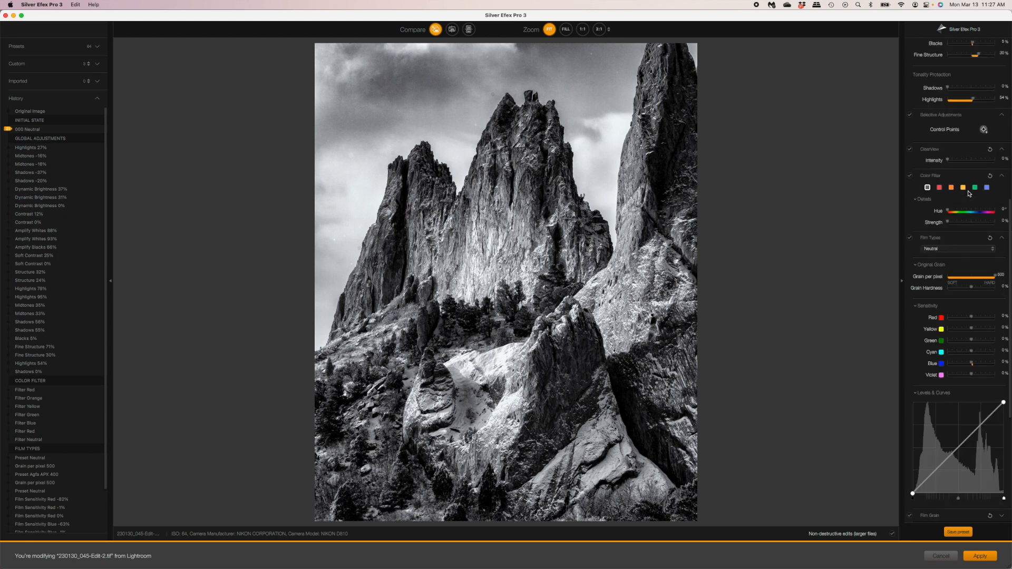
scroll(969, 194, up, 15)
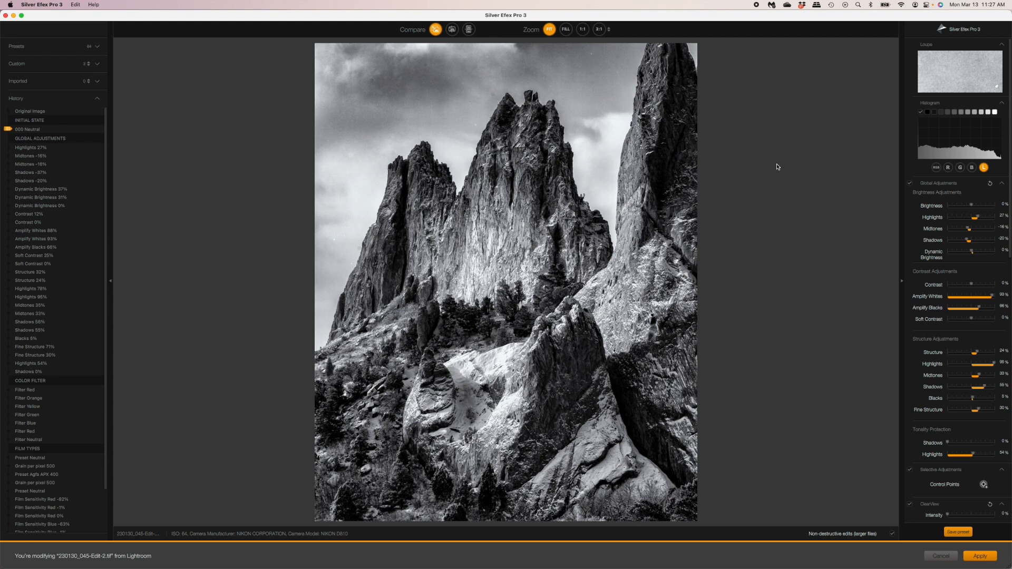
click(980, 558)
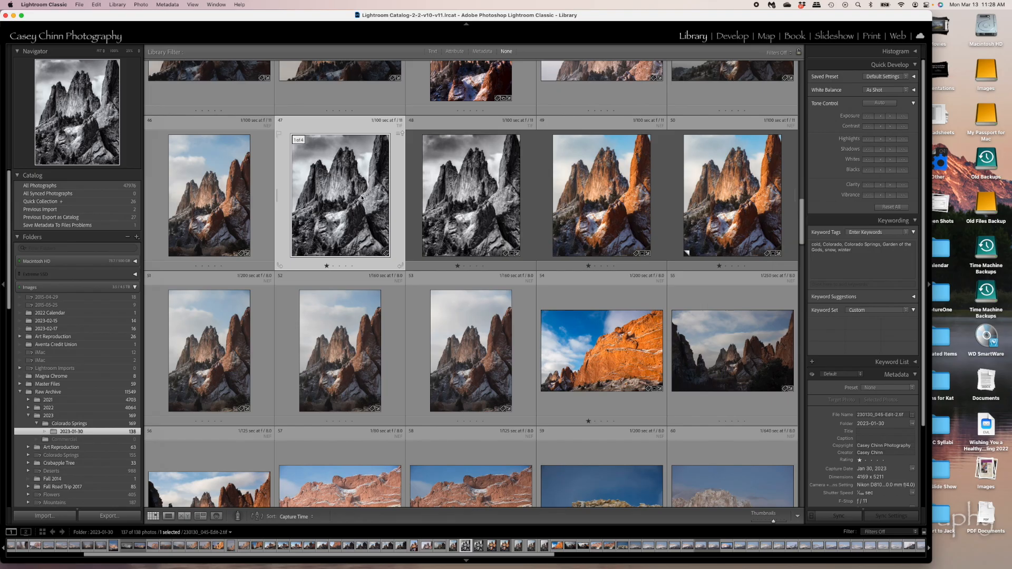
key(f)
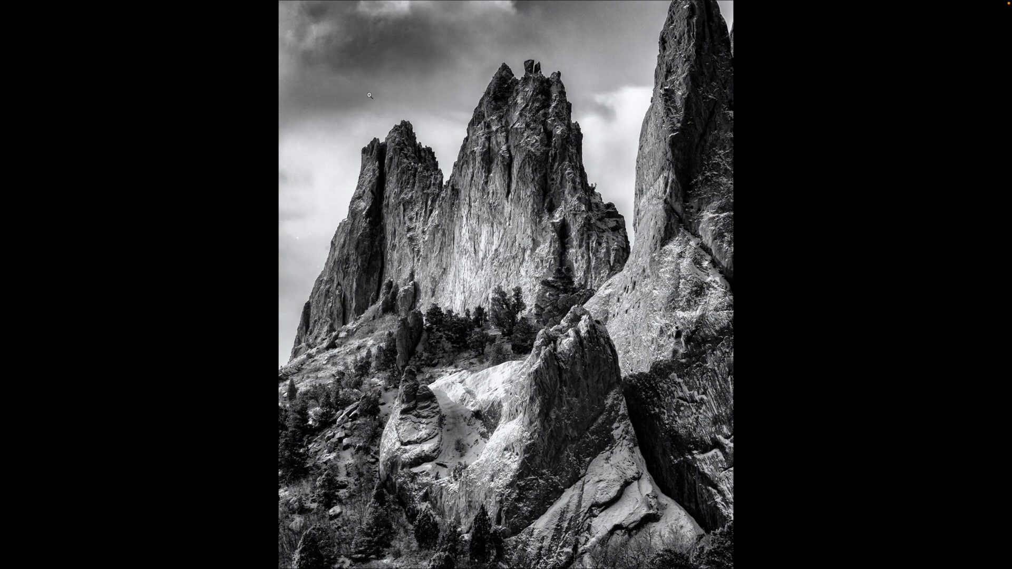
key(Escape)
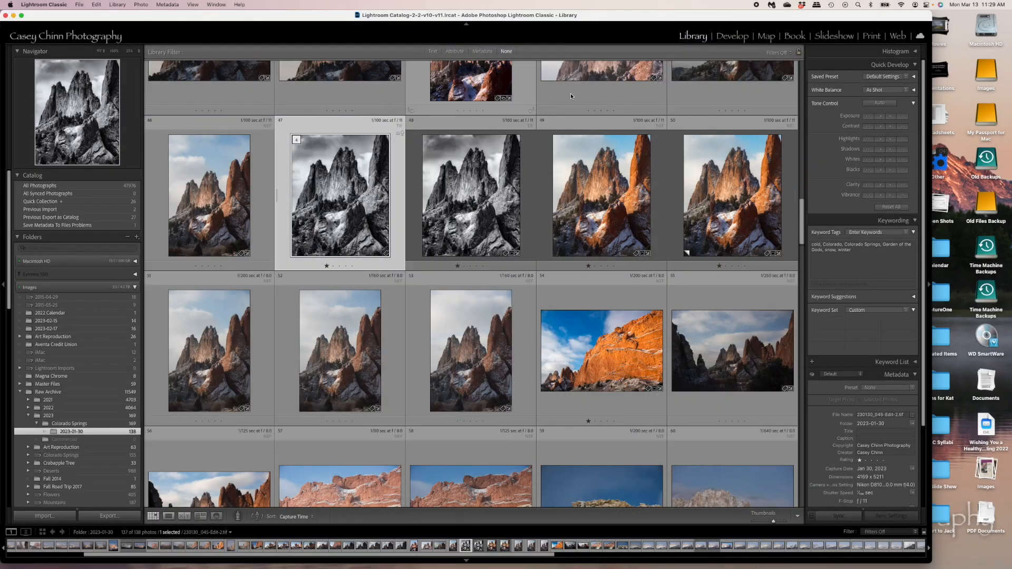
- Develop the black-and-white photo and heal the dust spots in the sky with a size 76 healing brush
click(732, 38)
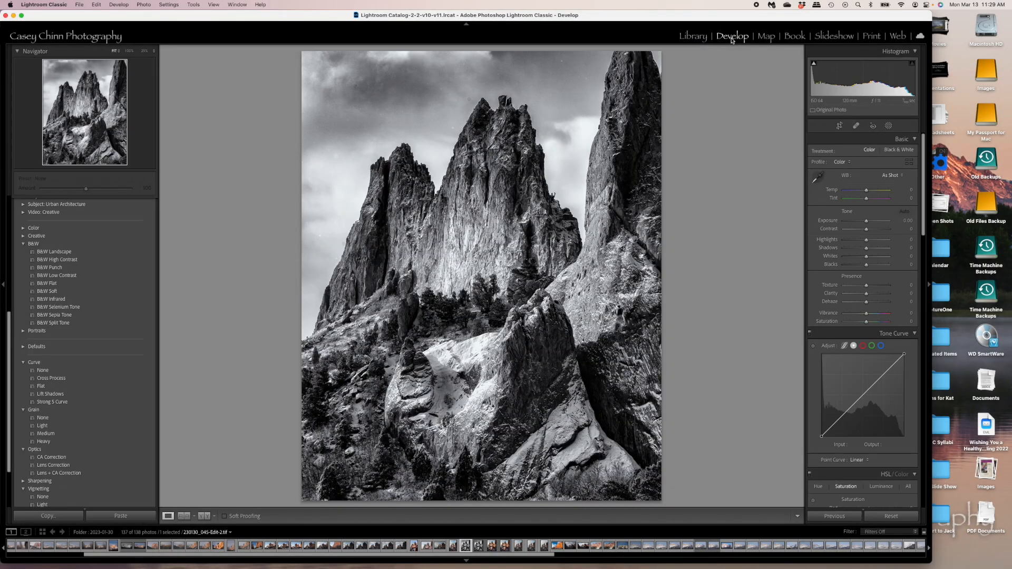
click(856, 126)
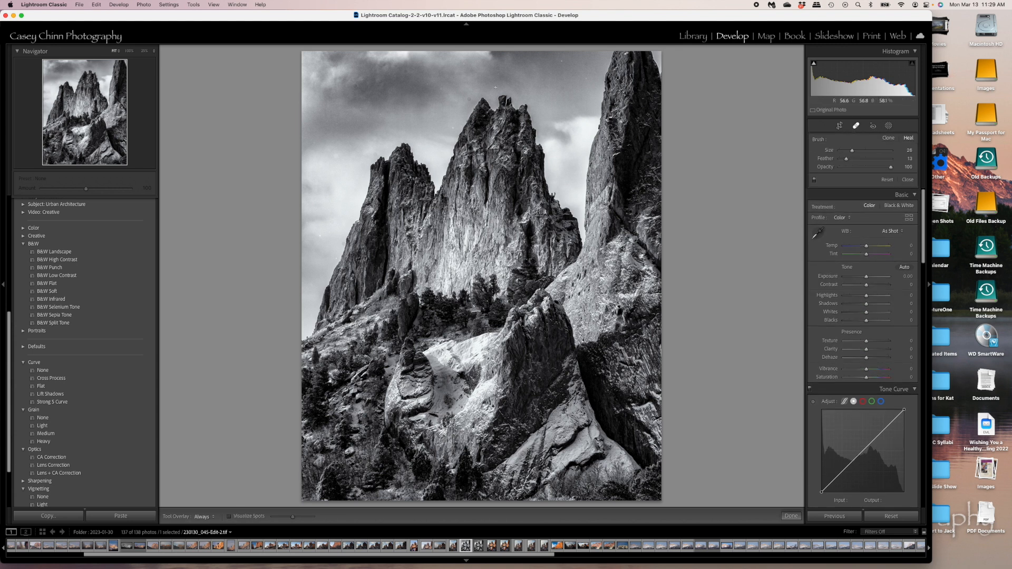
scroll(466, 102, up, 3)
click(467, 97)
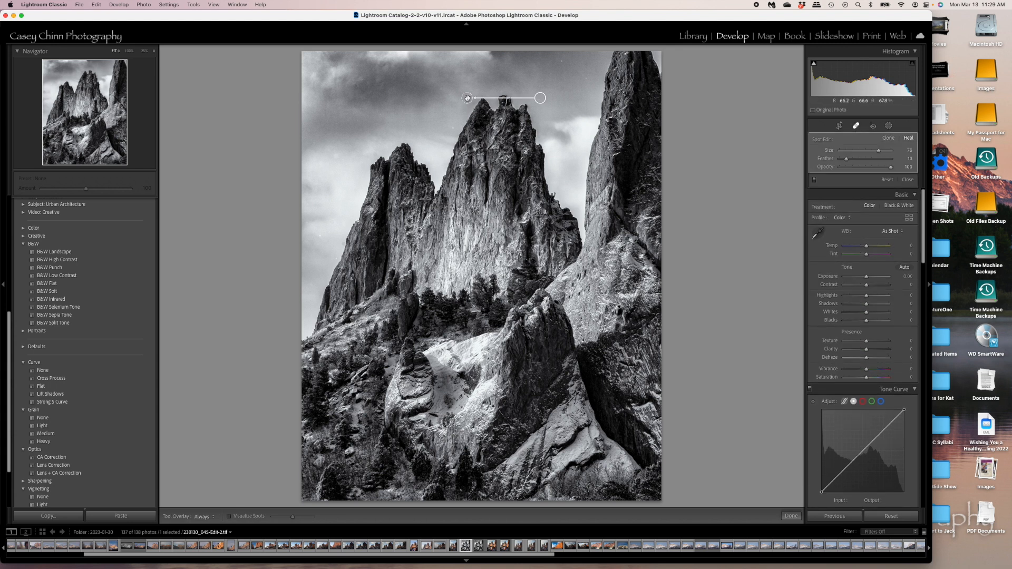
click(561, 61)
click(320, 237)
click(856, 126)
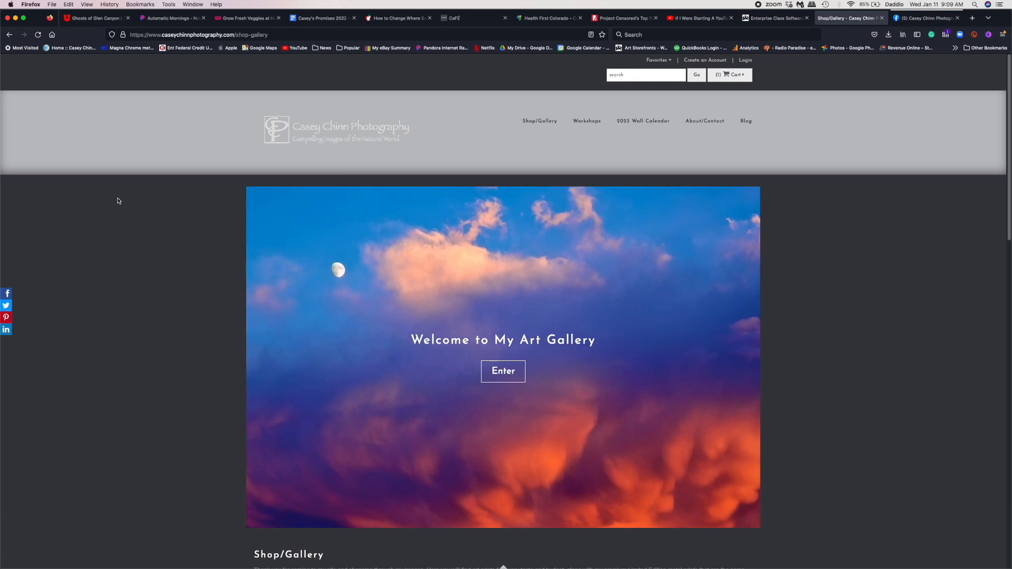
- Switch to Firefox and look through the members' photo posts in the photography workshops Facebook group
mouse_move(598, 124)
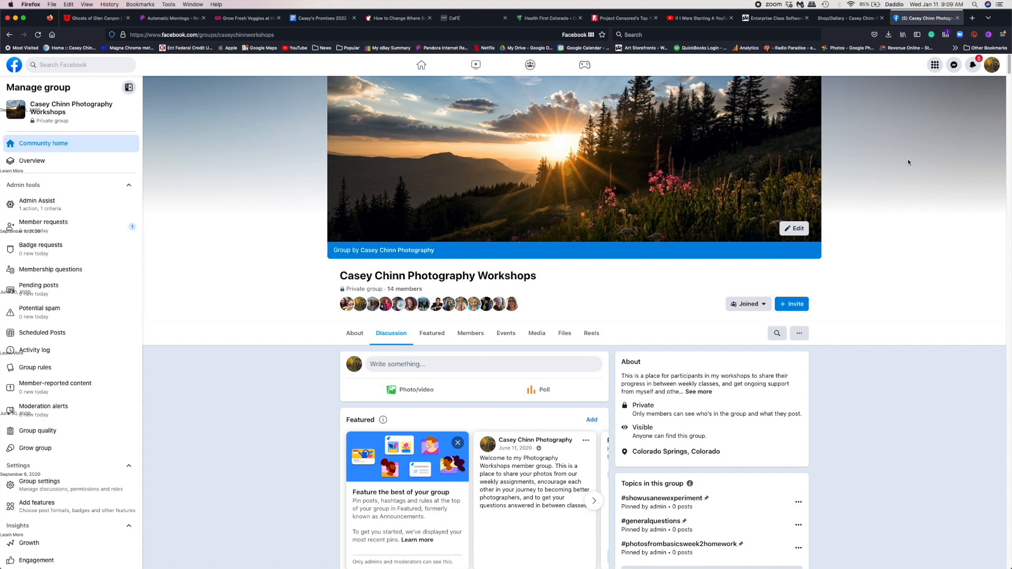
scroll(908, 159, down, 5)
scroll(907, 159, down, 10)
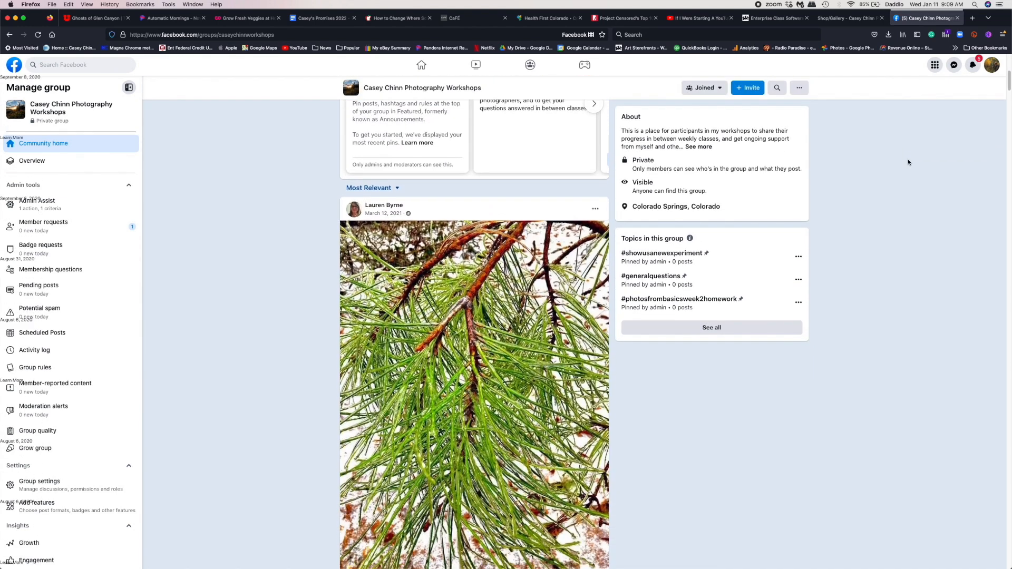
scroll(908, 159, down, 12)
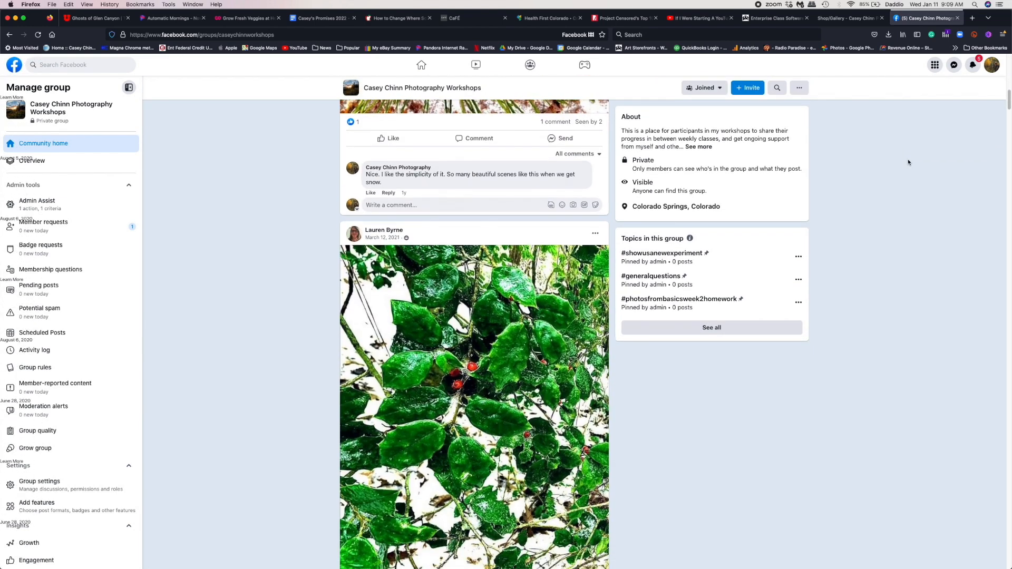
scroll(907, 159, down, 5)
scroll(908, 162, down, 6)
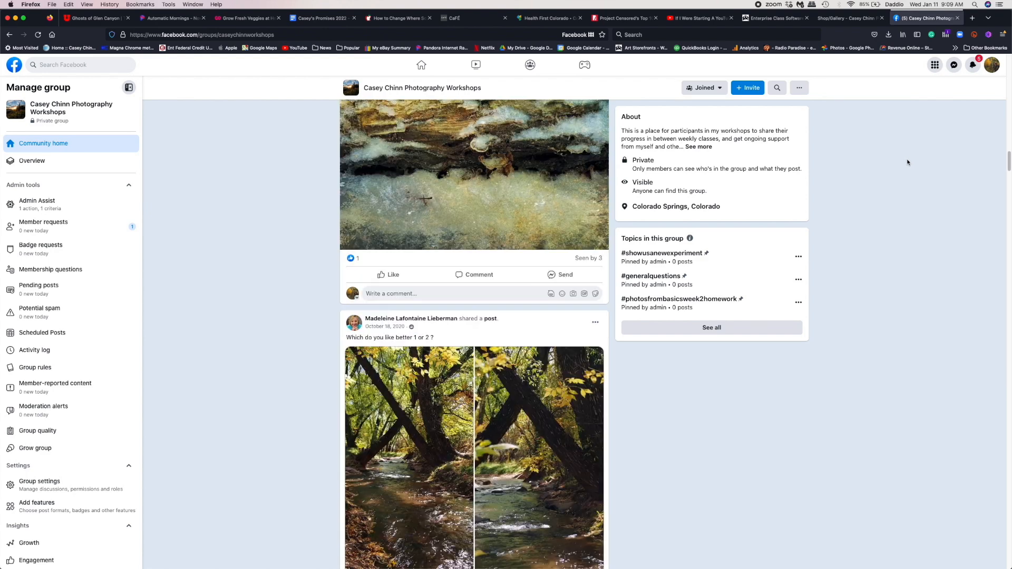
scroll(908, 161, down, 18)
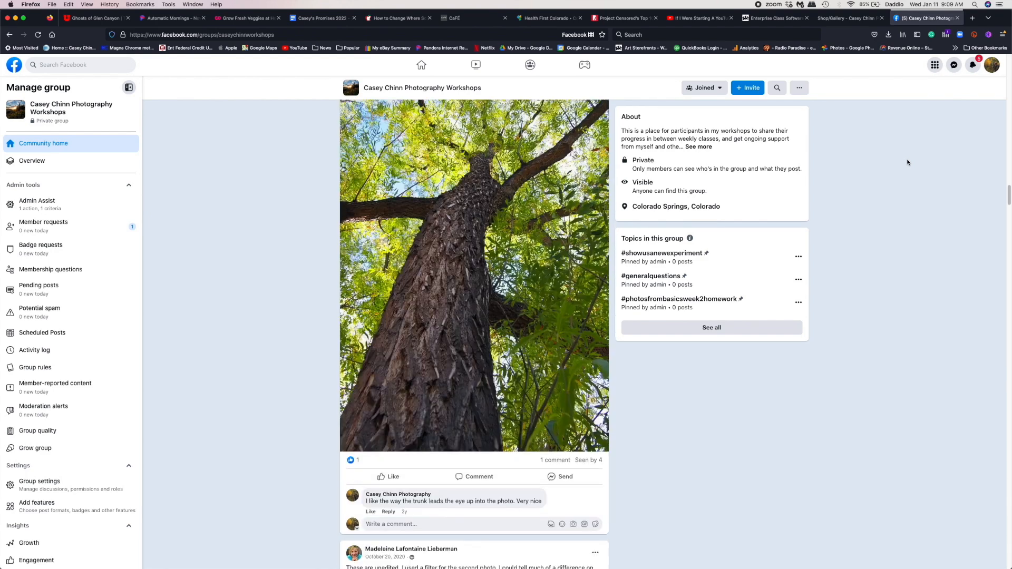
scroll(907, 162, up, 20)
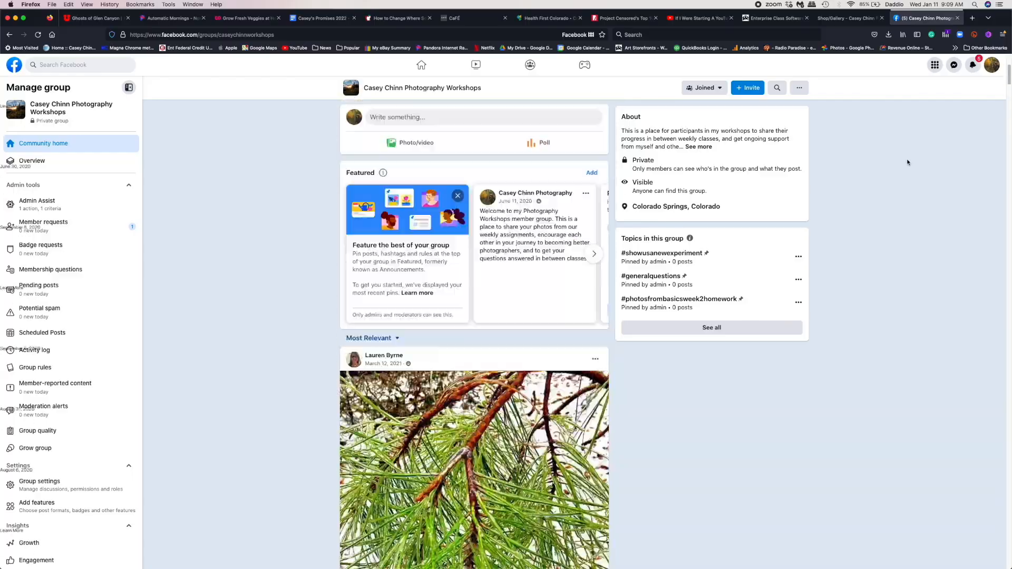